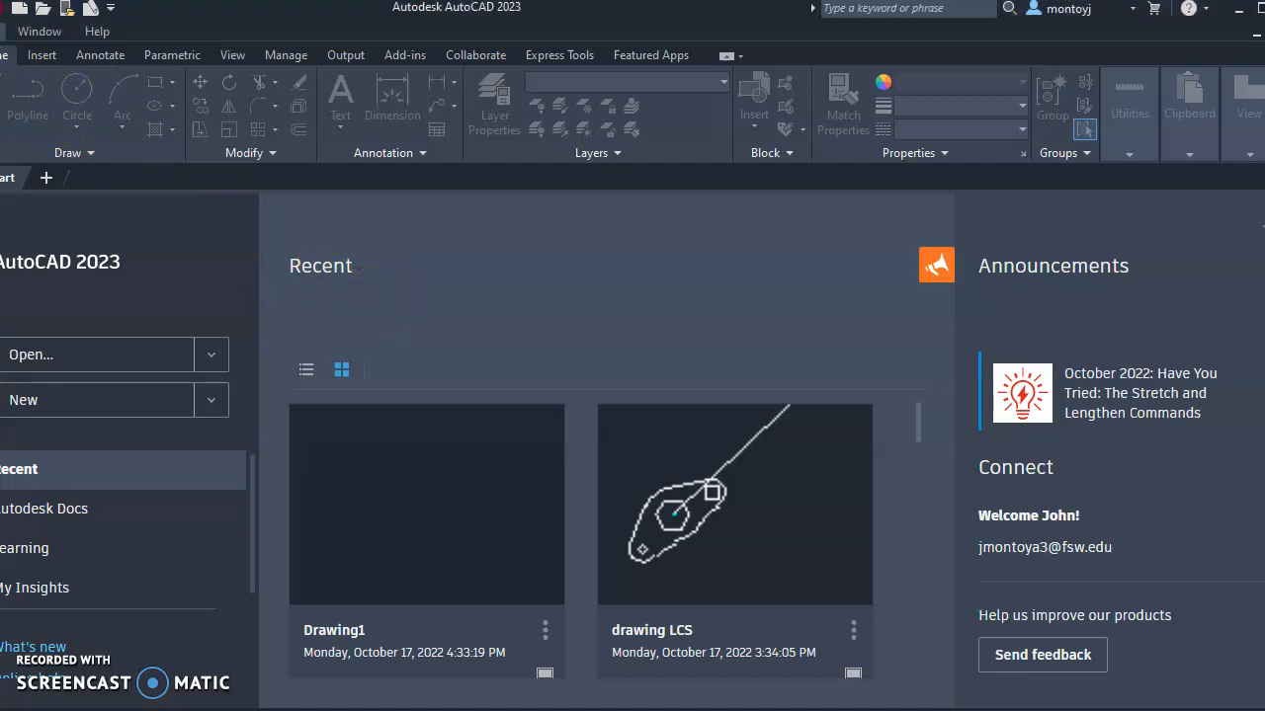
Cancel an Open attempt, then create Drawing1 from the acad template
left_click(3, 31)
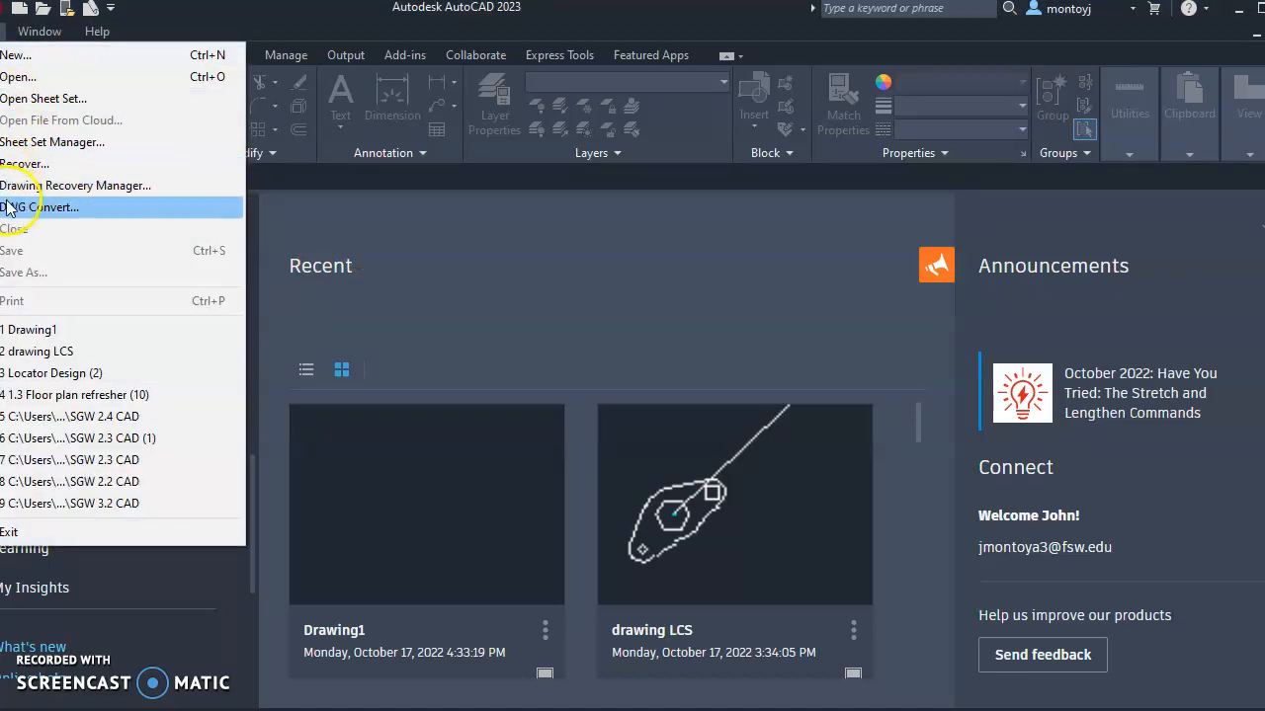
left_click(15, 77)
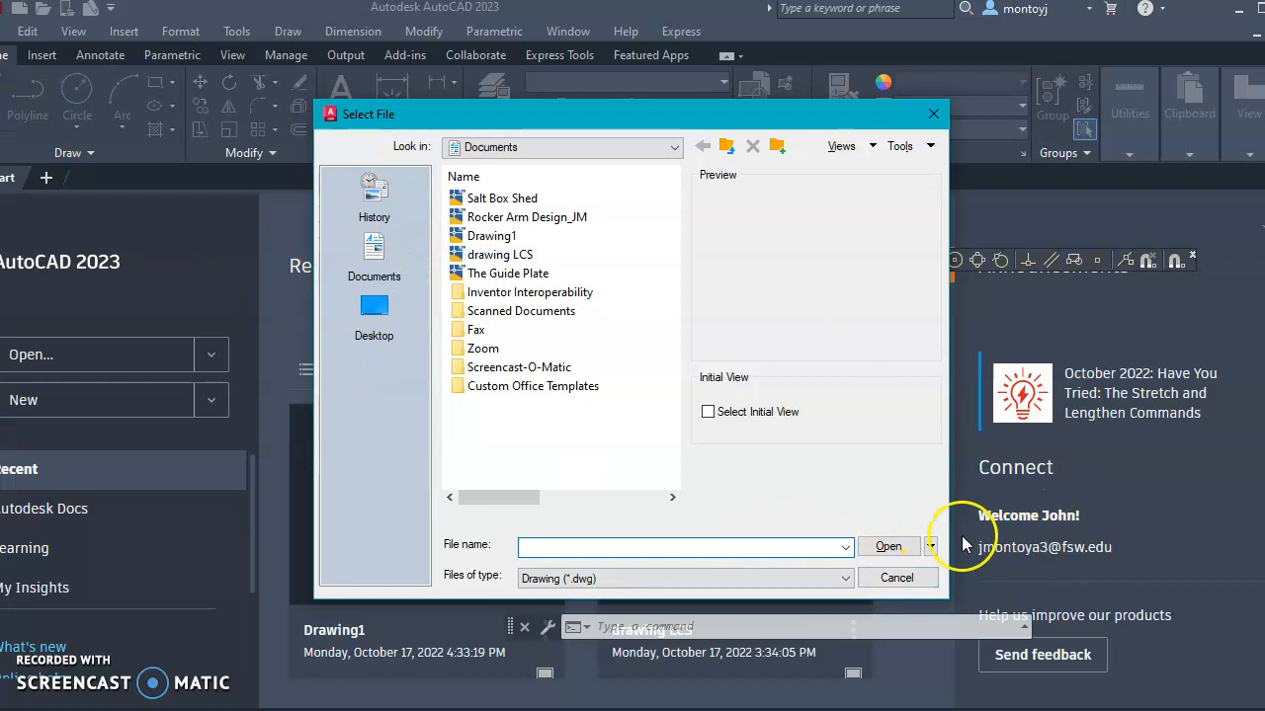
left_click(898, 579)
left_click(30, 49)
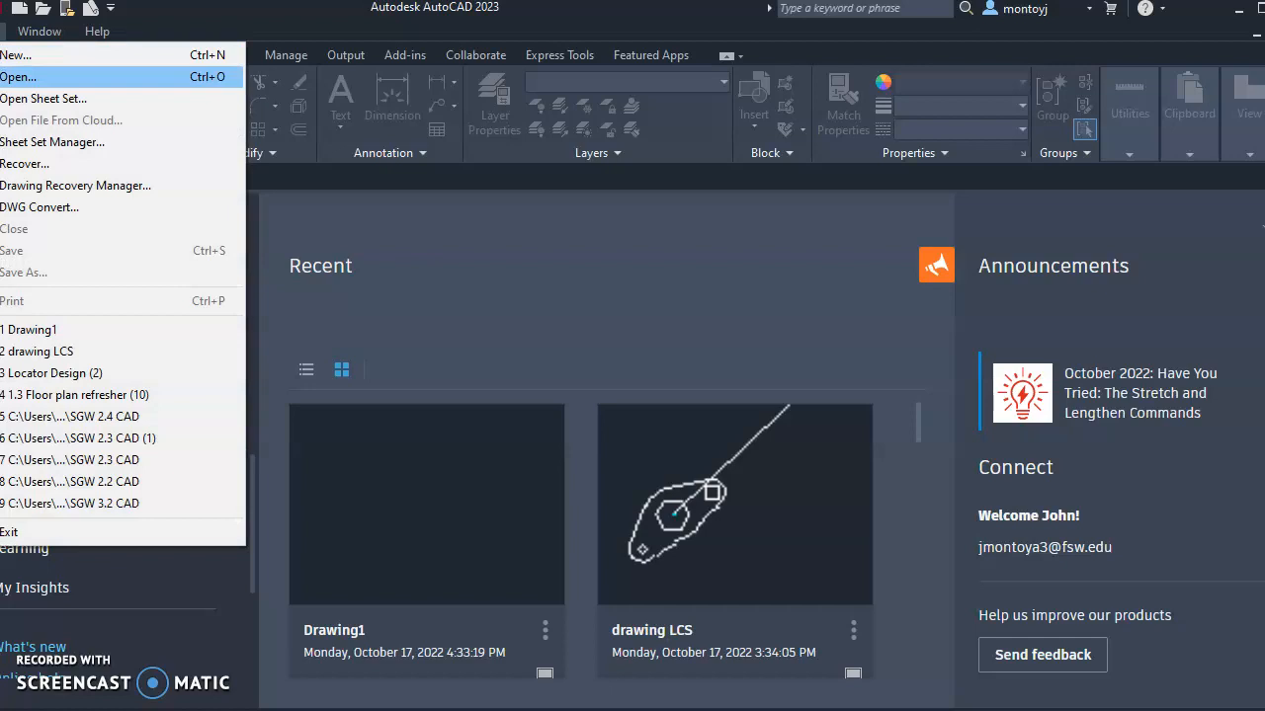
left_click(15, 54)
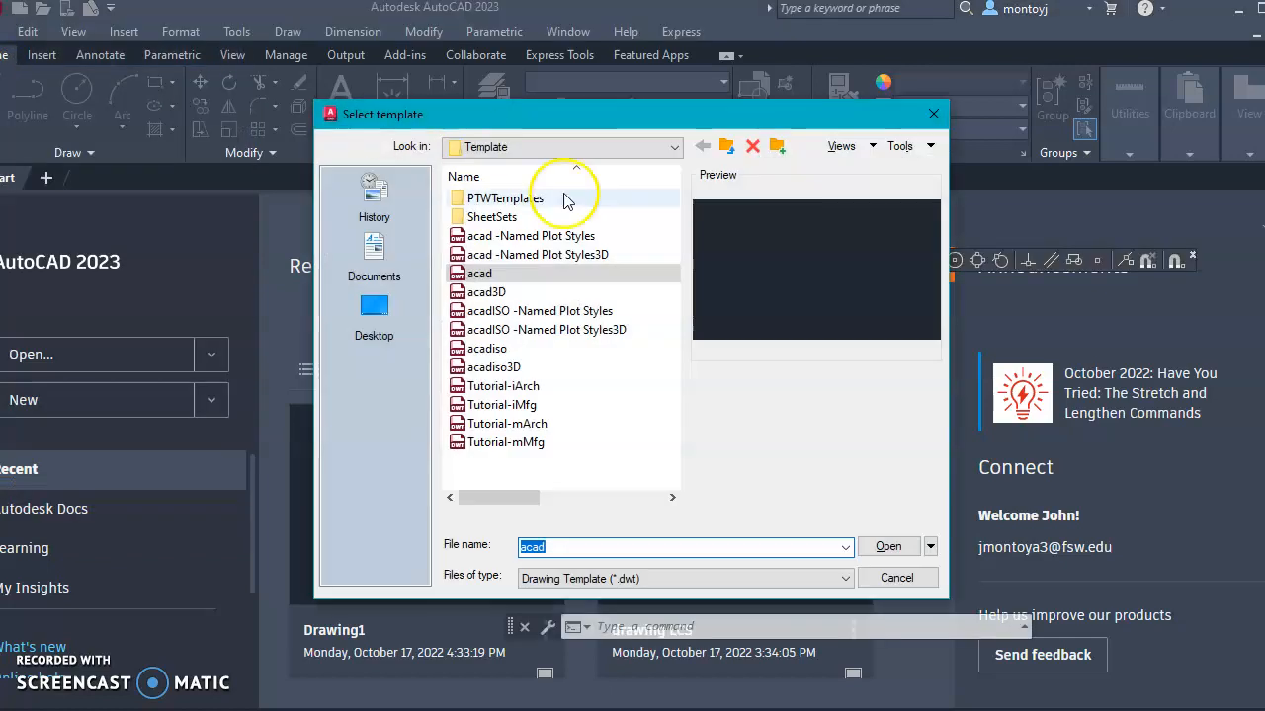
left_click(480, 274)
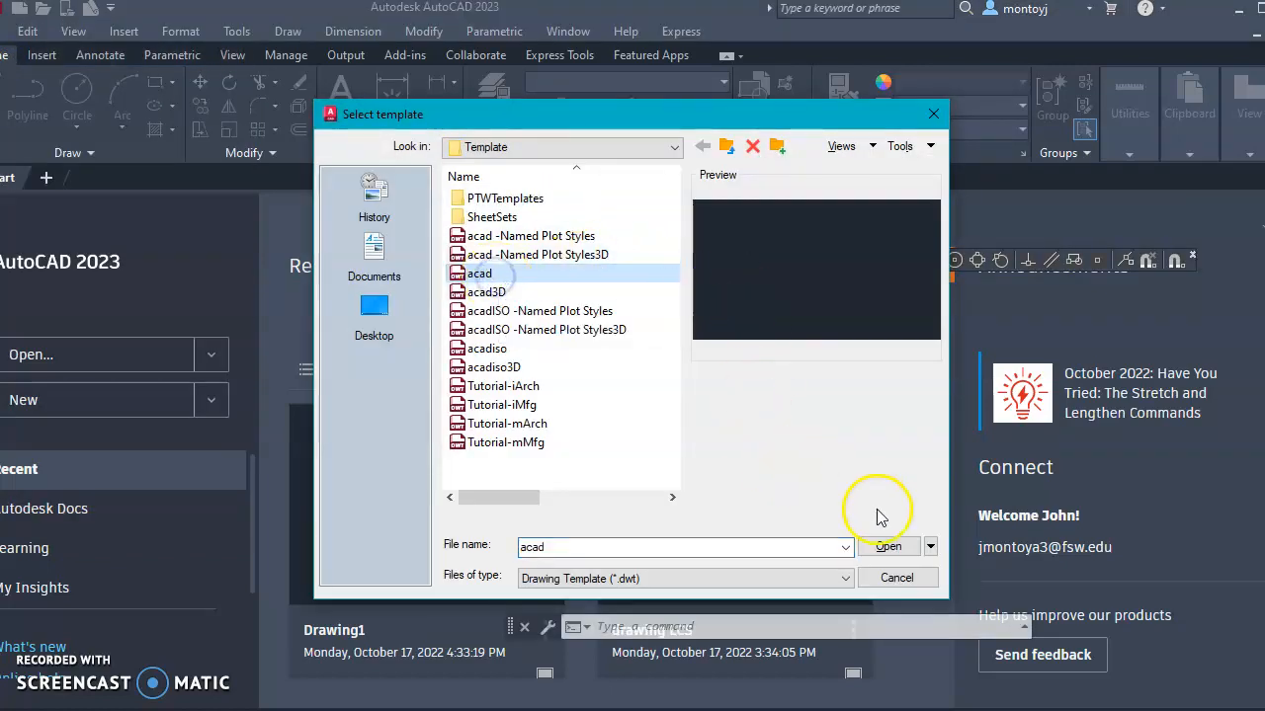
left_click(888, 546)
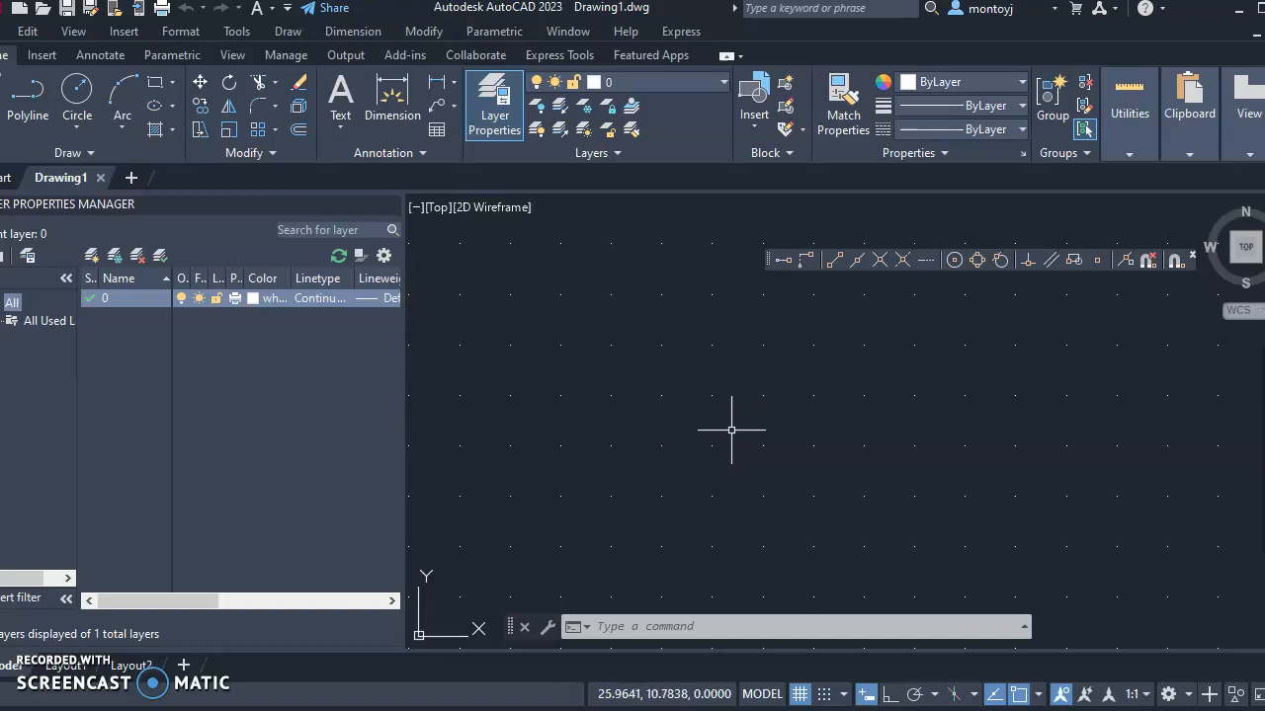
Set the STARTUP system variable to 1
left_click(724, 431)
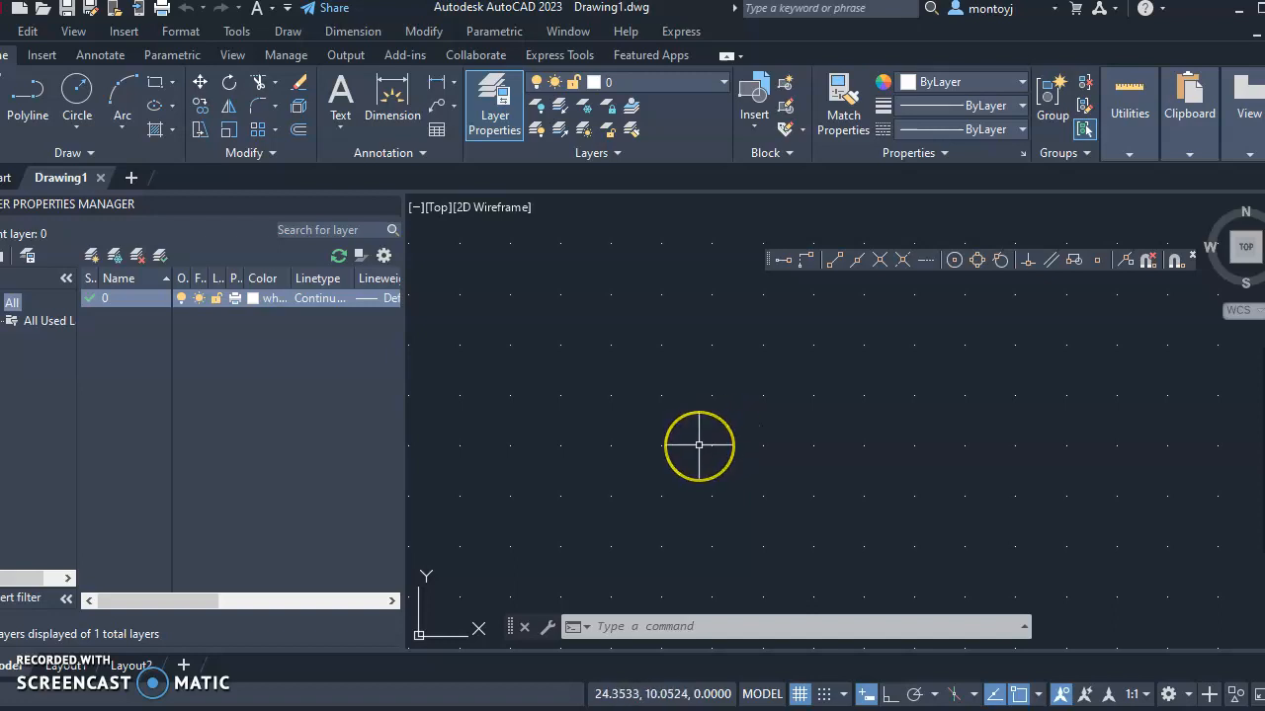
type("STra")
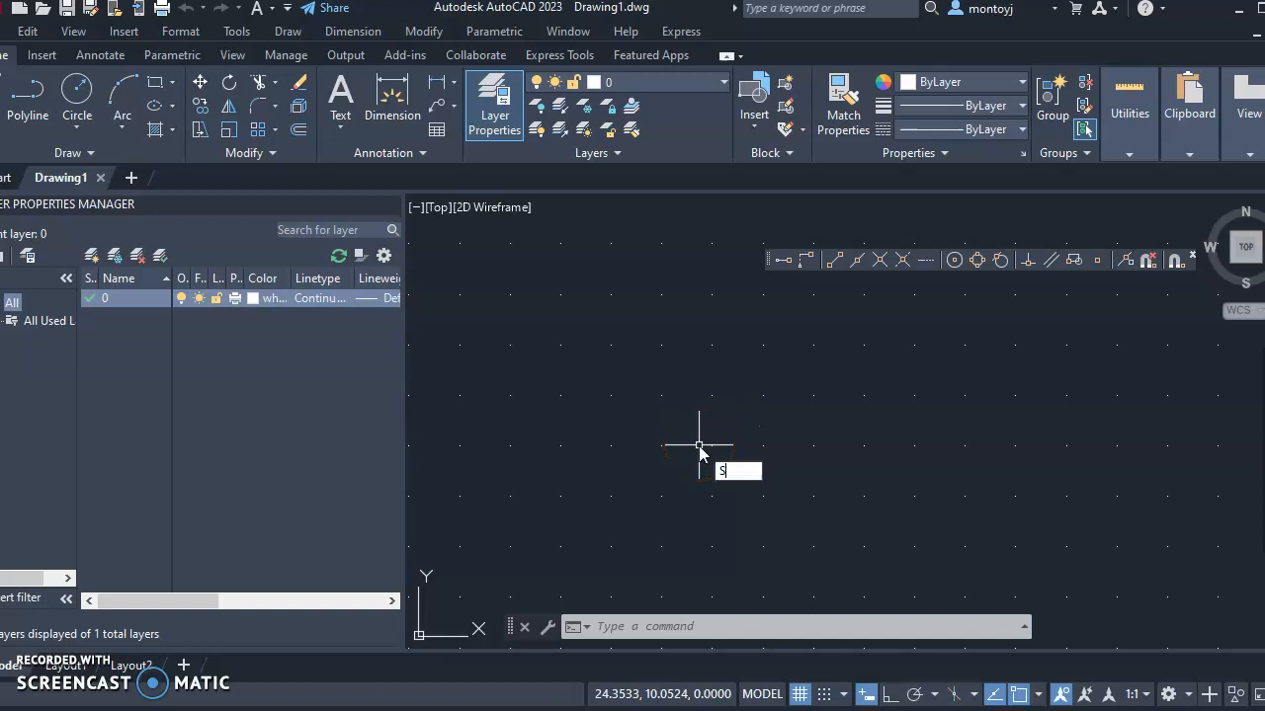
key("BackSpace")
key("BackSpace")
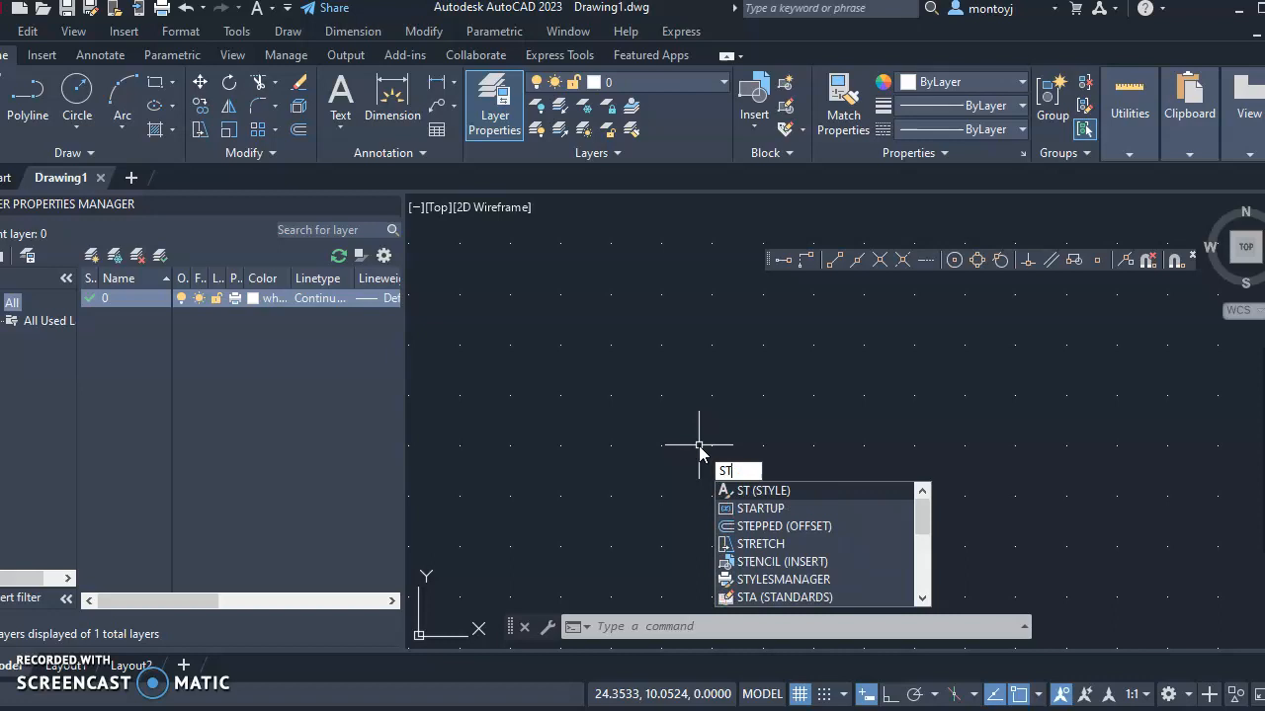
type("ARTUP")
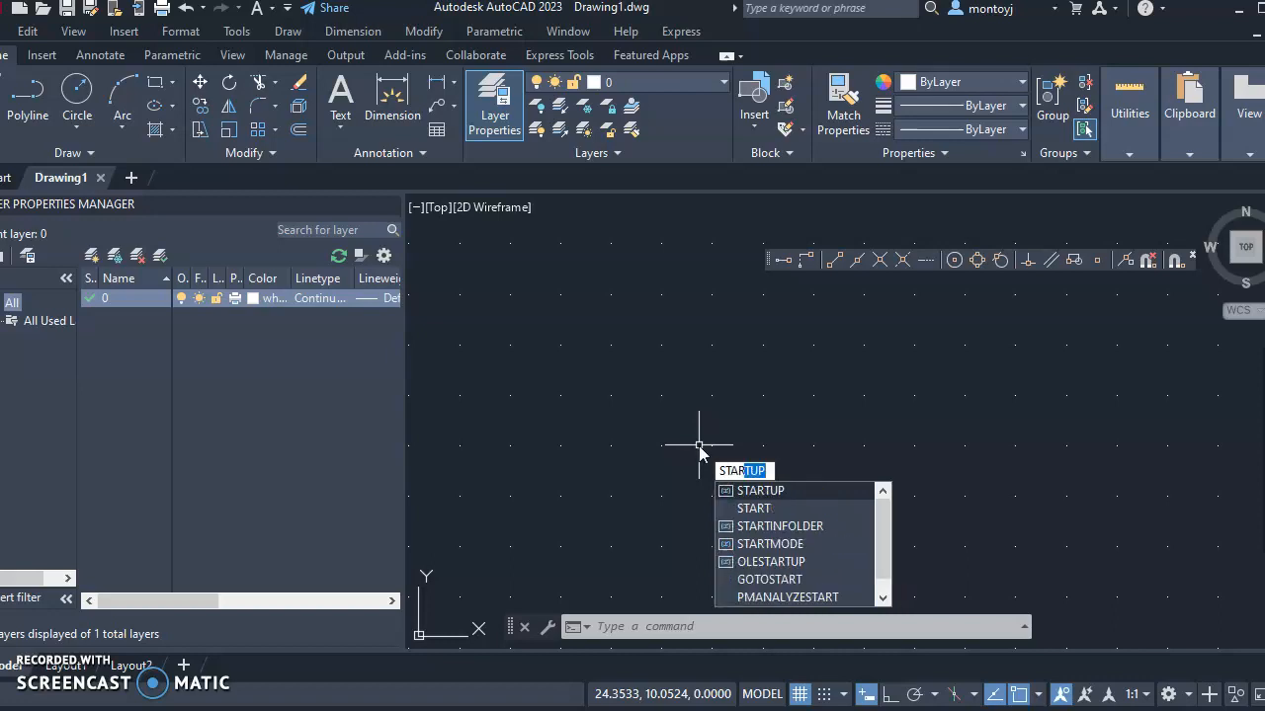
left_click(757, 490)
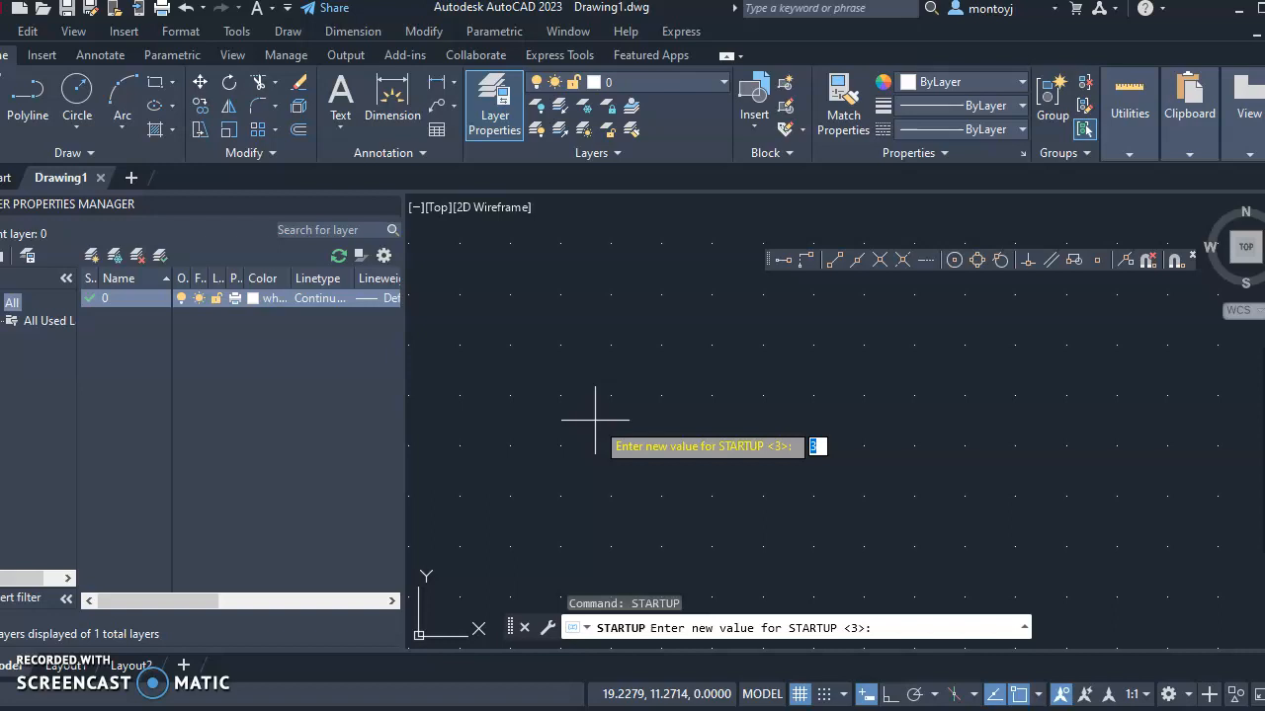
type("1")
key("Return")
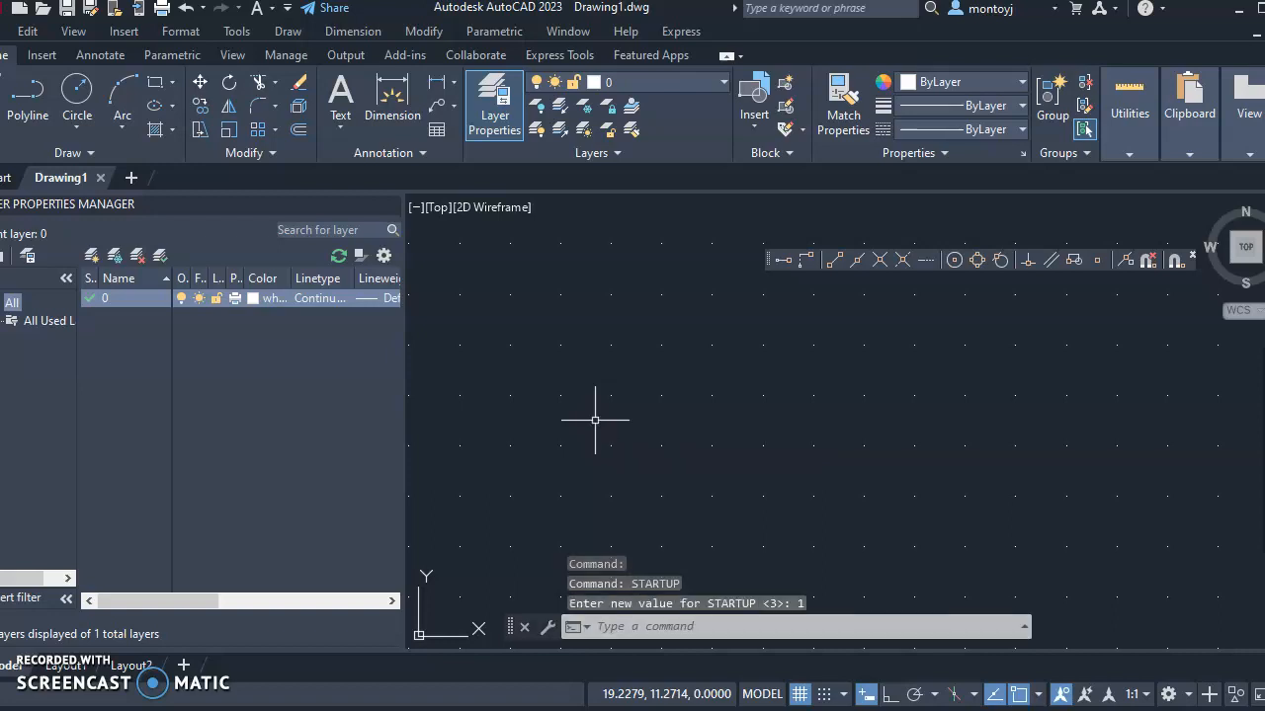
Recheck that STARTUP still holds 1, then exit AutoCAD
key("Return")
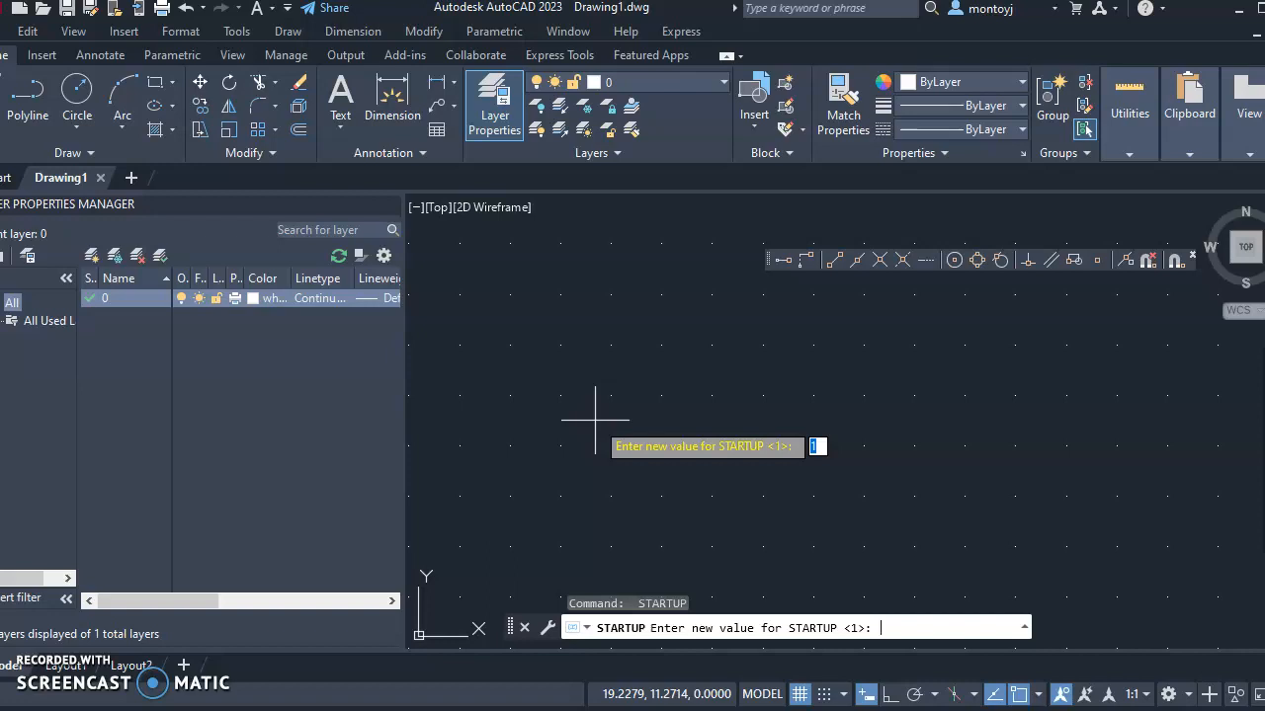
key("Return")
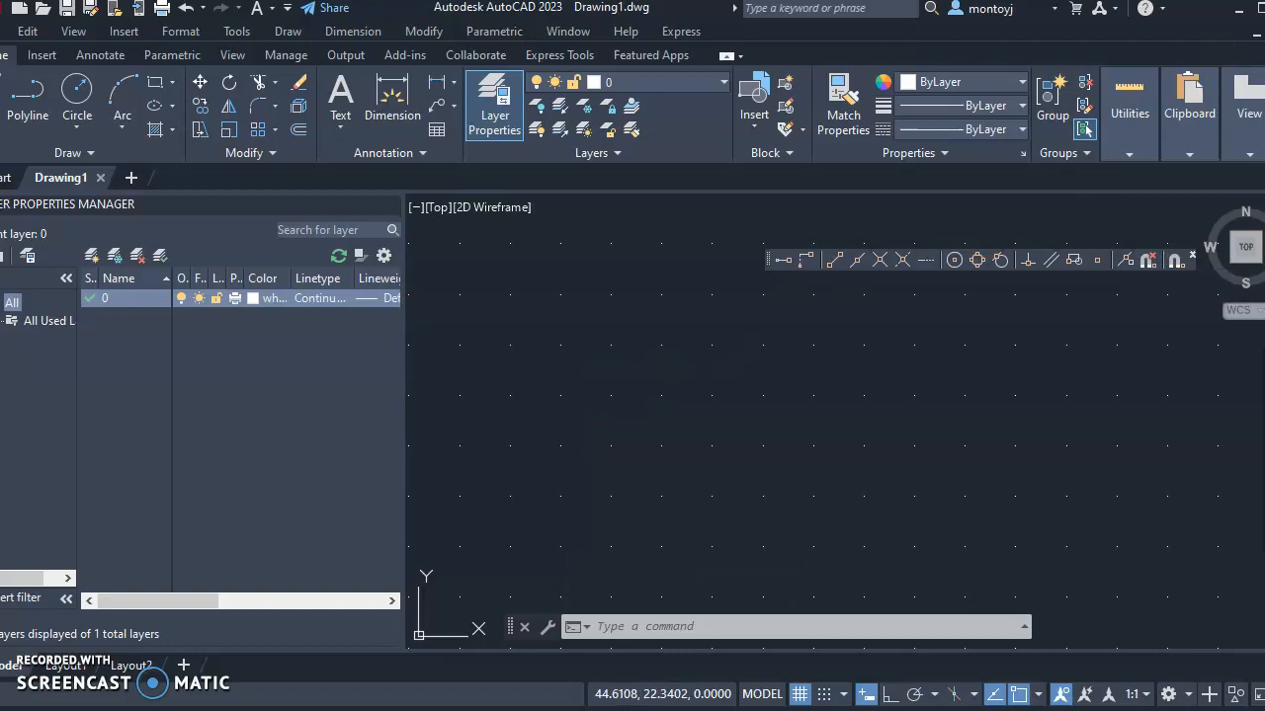
key("super+d")
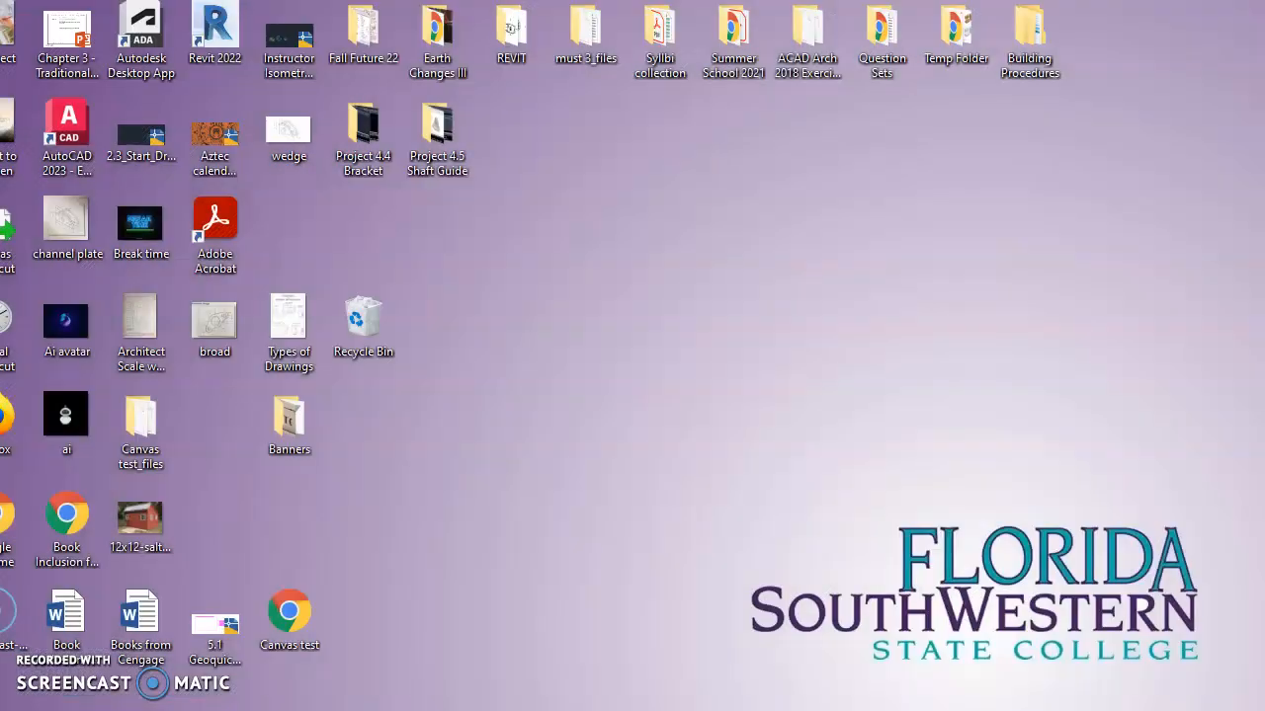
Relaunch AutoCAD 2023 and start a drawing from scratch with Metric default settings
double_click(69, 136)
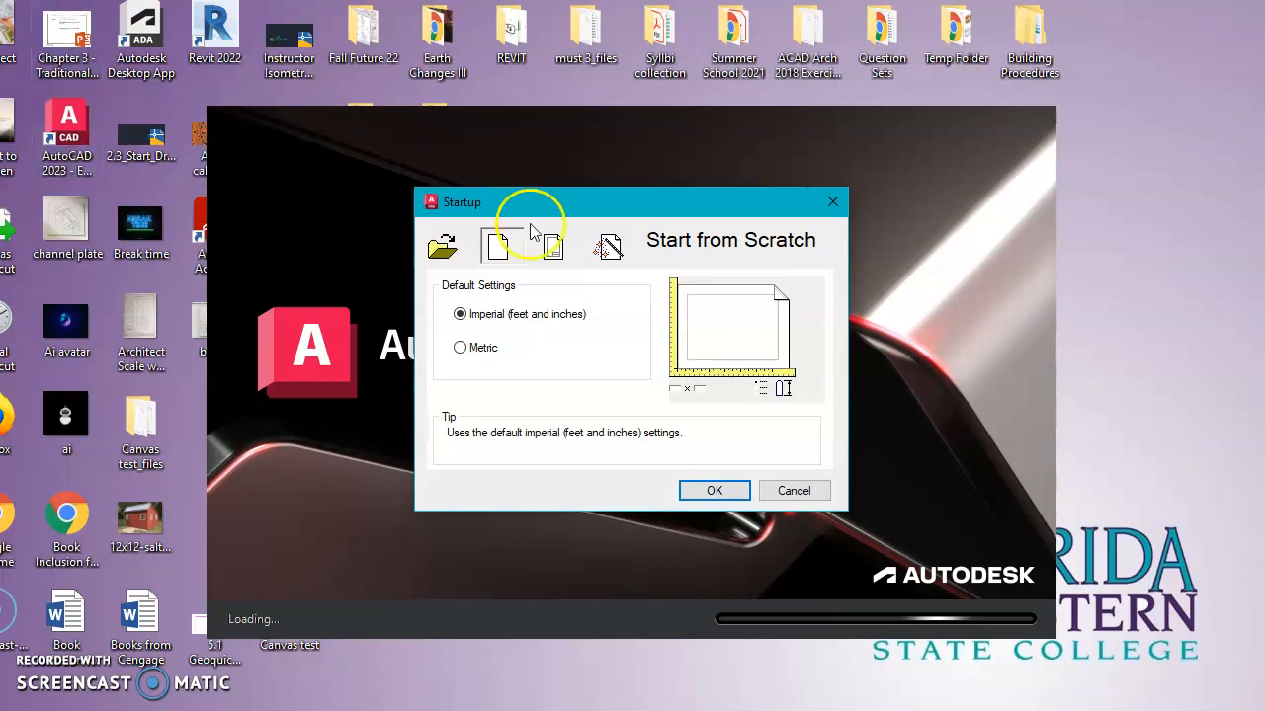
mouse_move(608, 247)
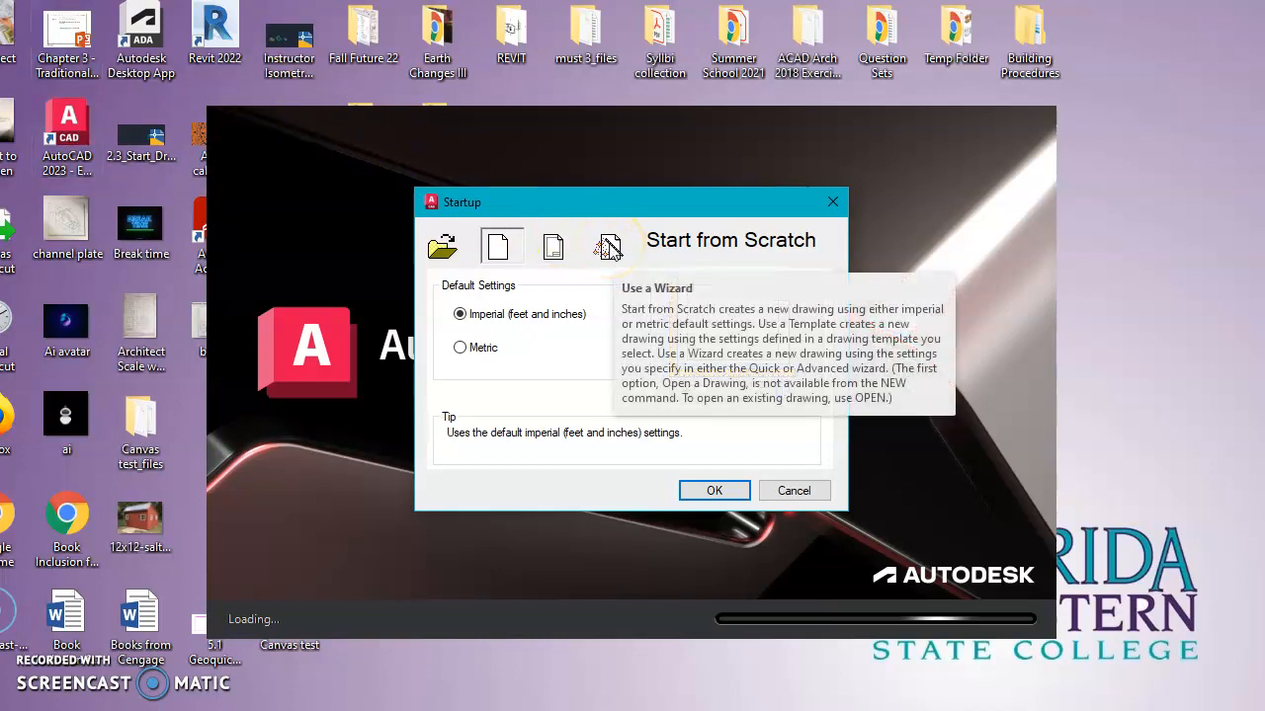
mouse_move(551, 247)
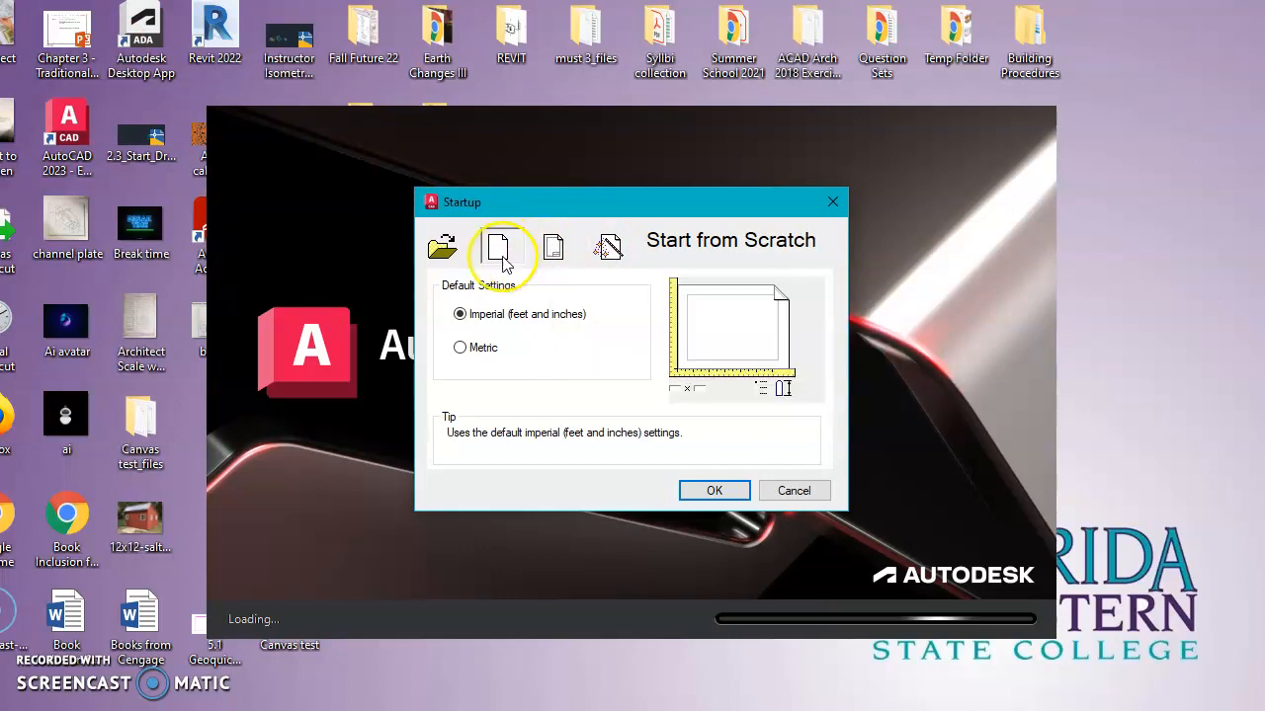
mouse_move(504, 259)
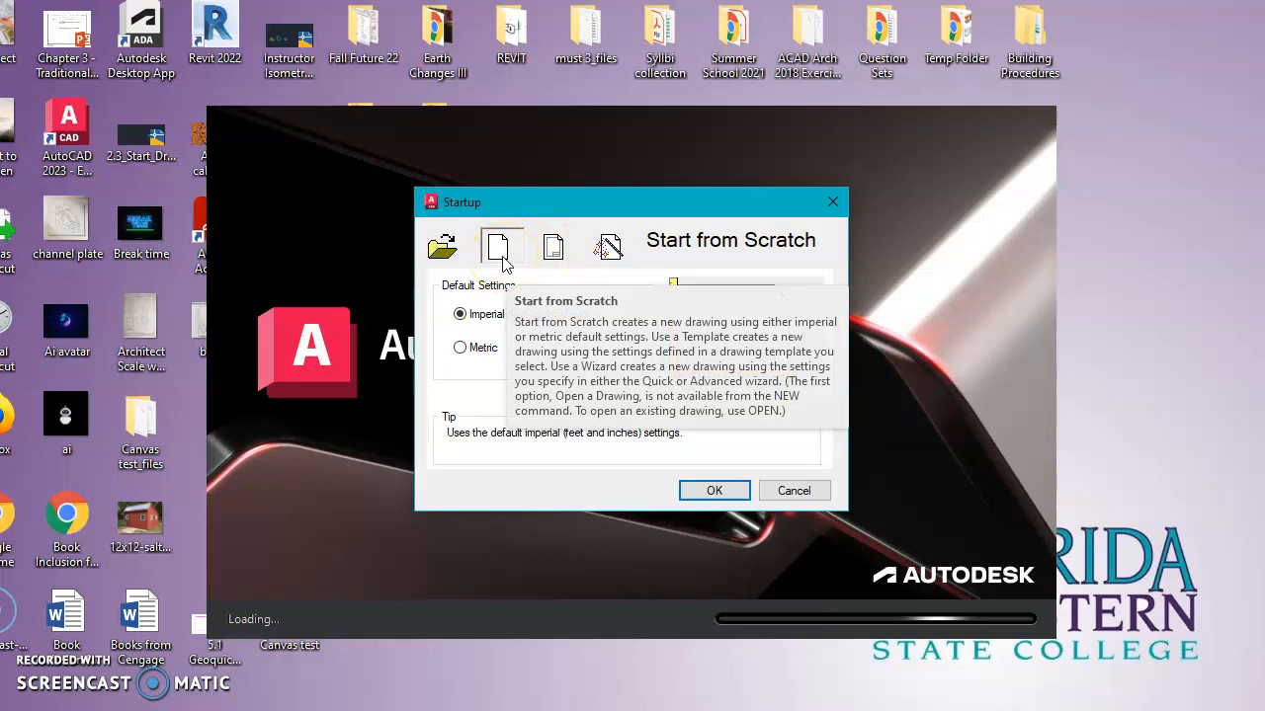
mouse_move(451, 252)
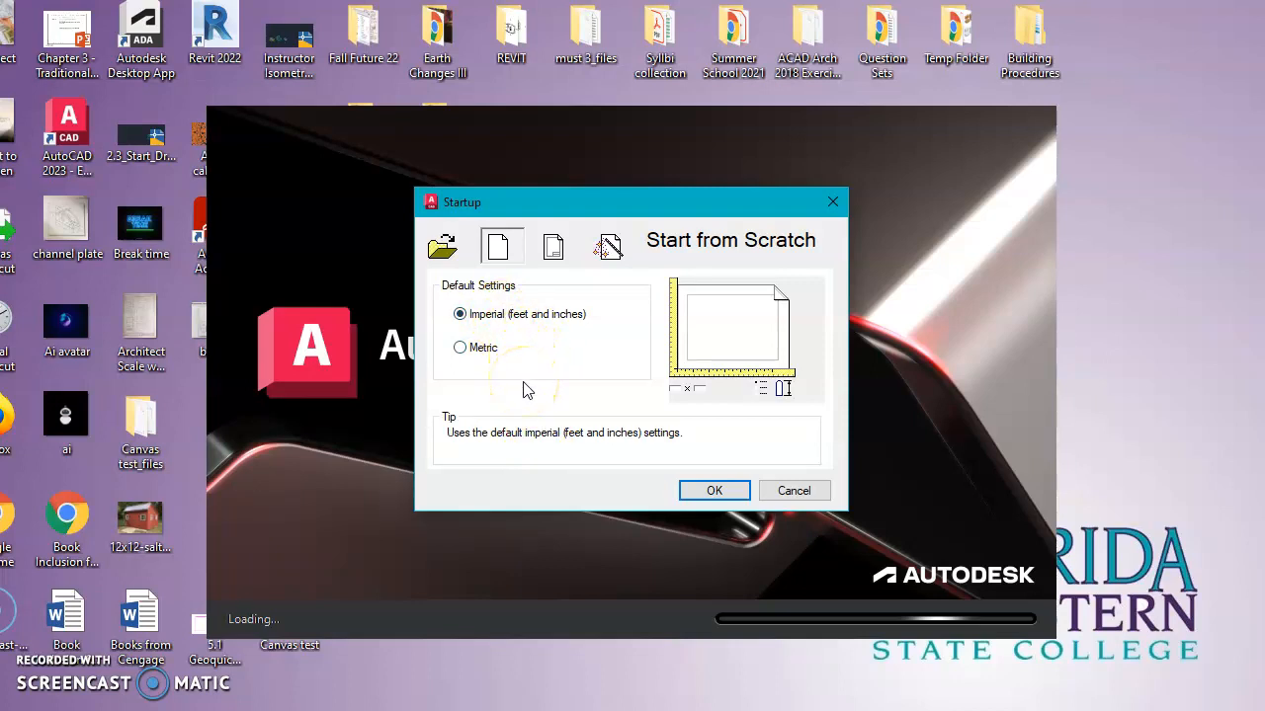
left_click(459, 348)
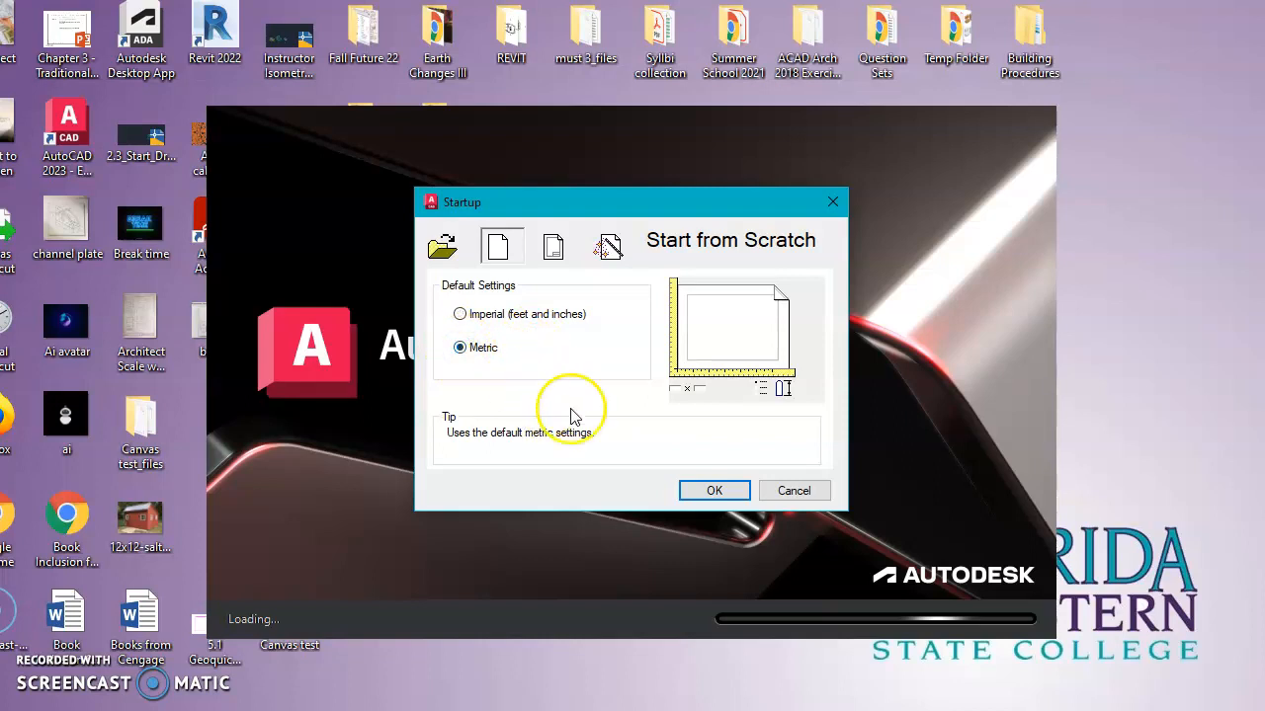
left_click(716, 491)
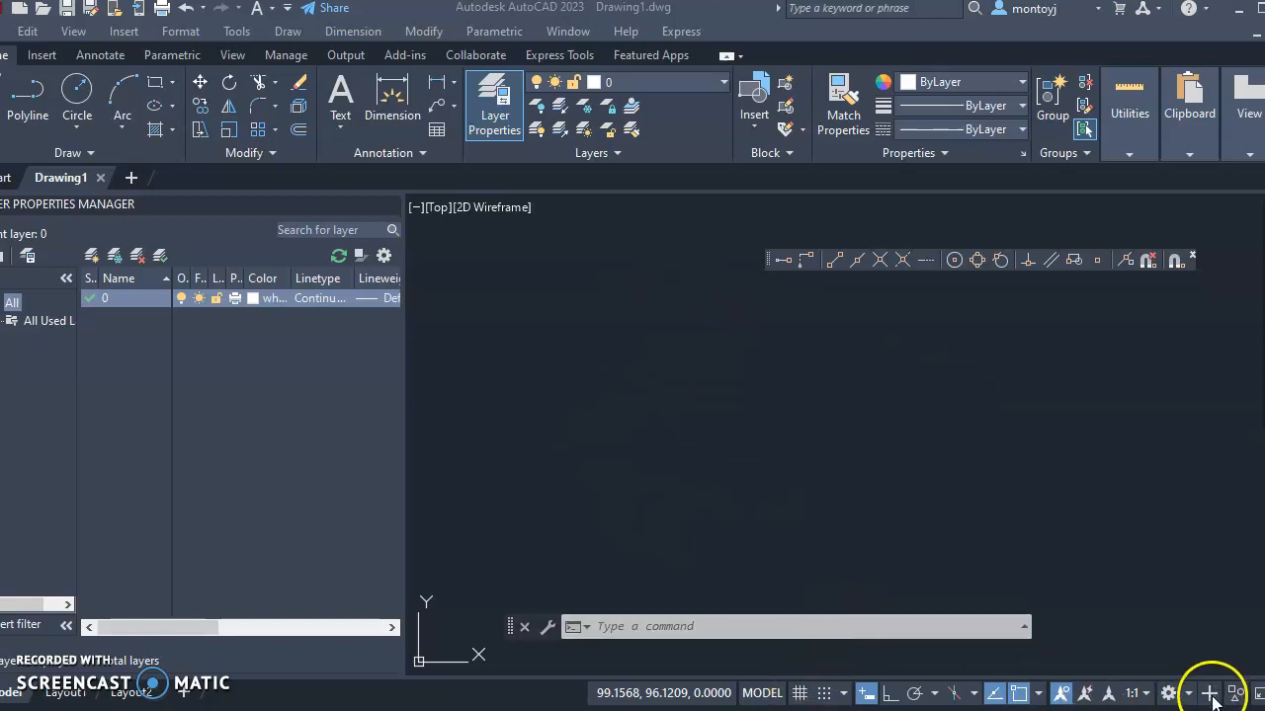
Turn on the drawing grid from the status bar
left_click(798, 692)
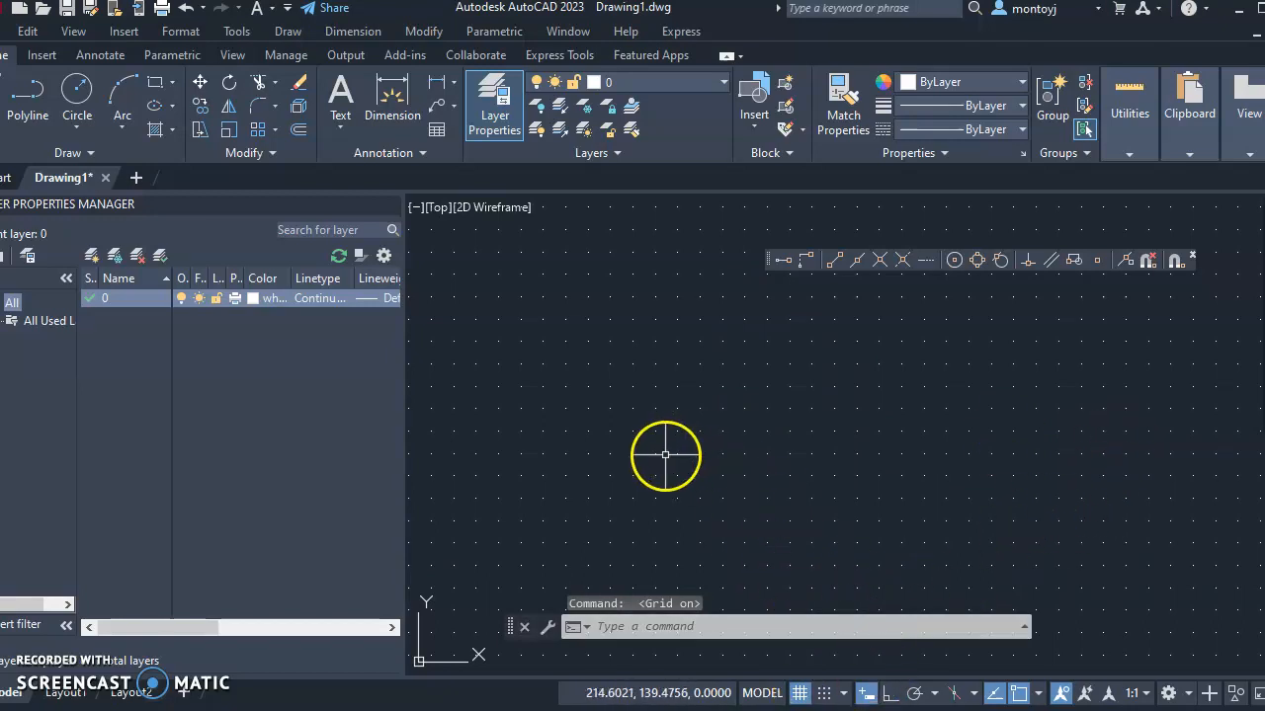
Begin a line at one point, then cancel it with Esc so nothing is drawn
left_click(867, 697)
left_click(867, 697)
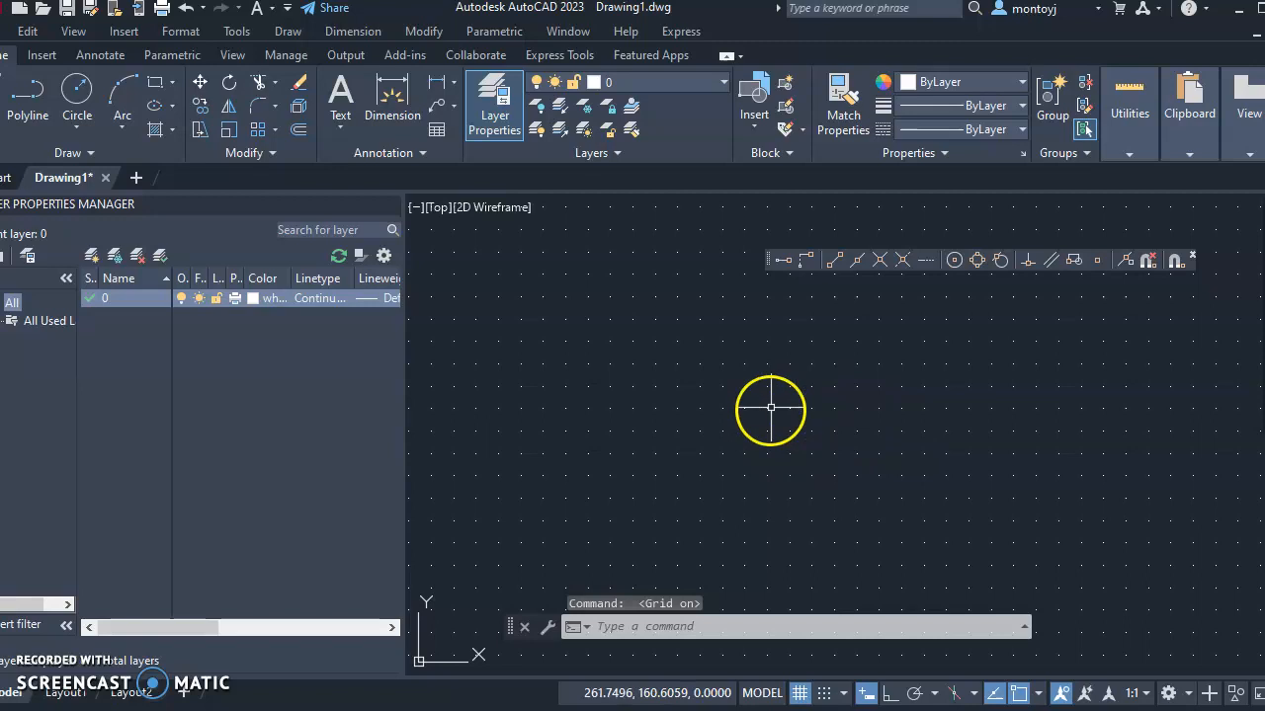
right_click(593, 390)
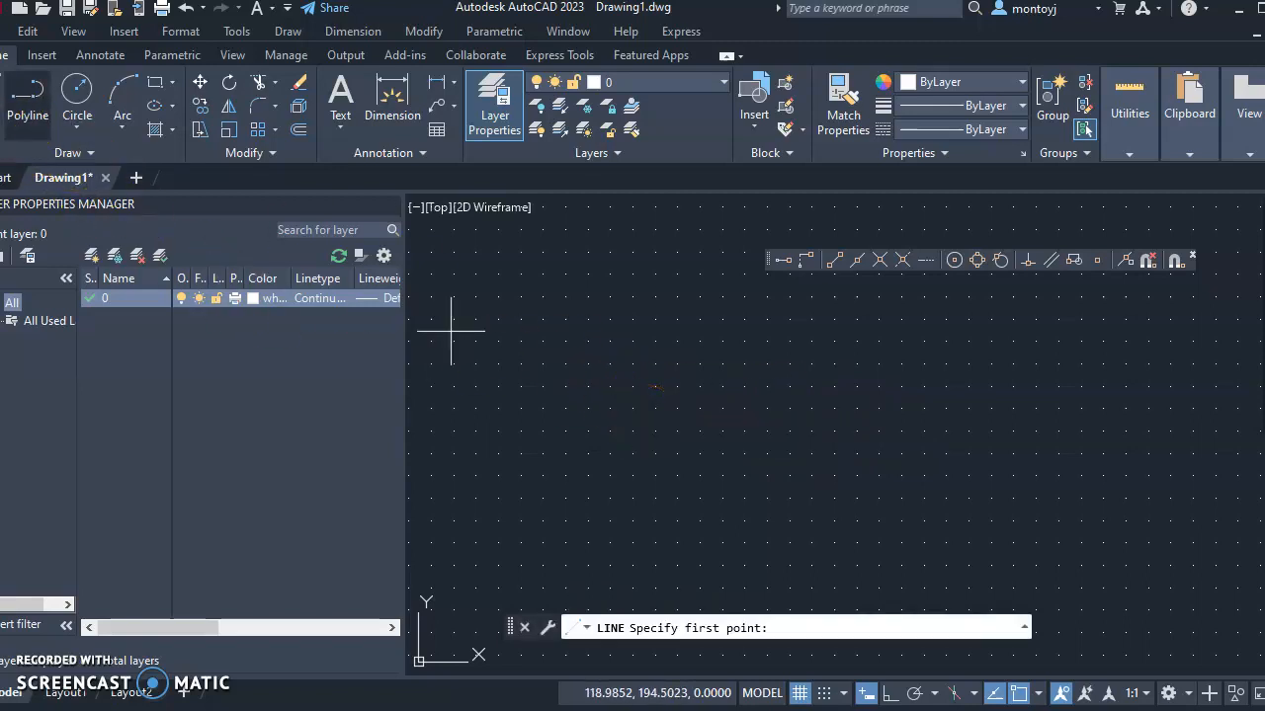
left_click(556, 409)
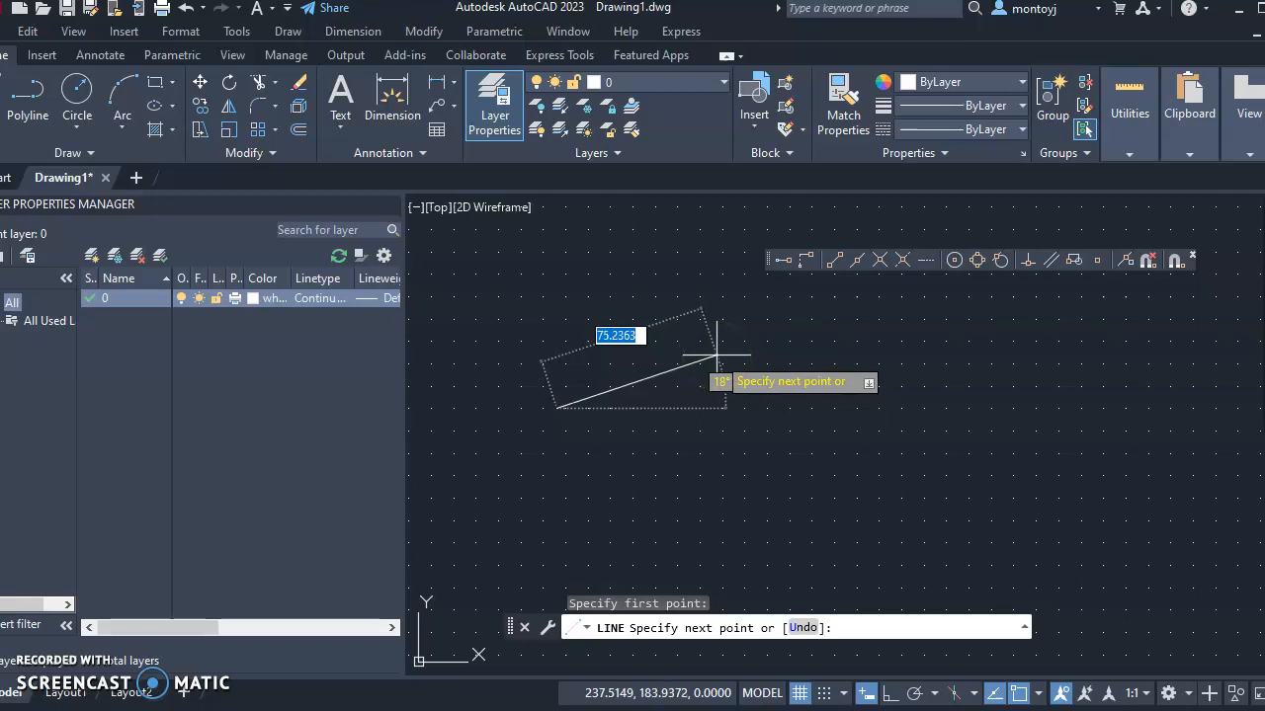
key("Escape")
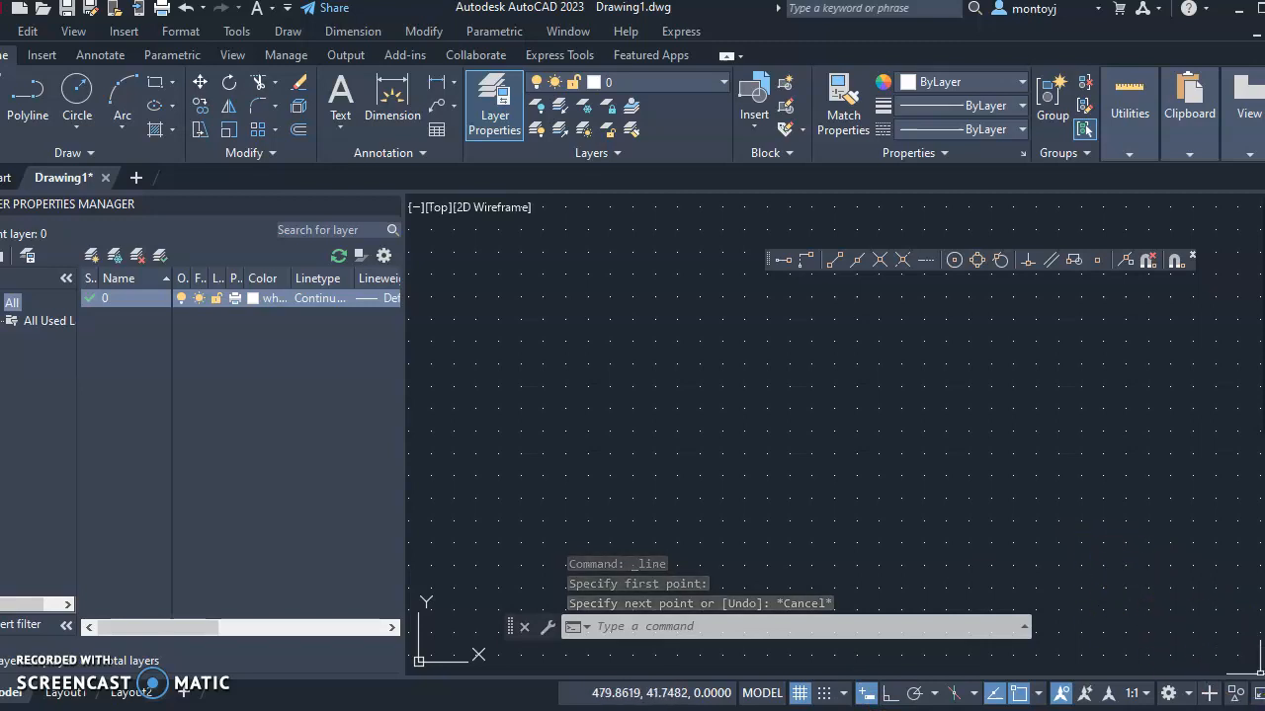
left_click(1253, 693)
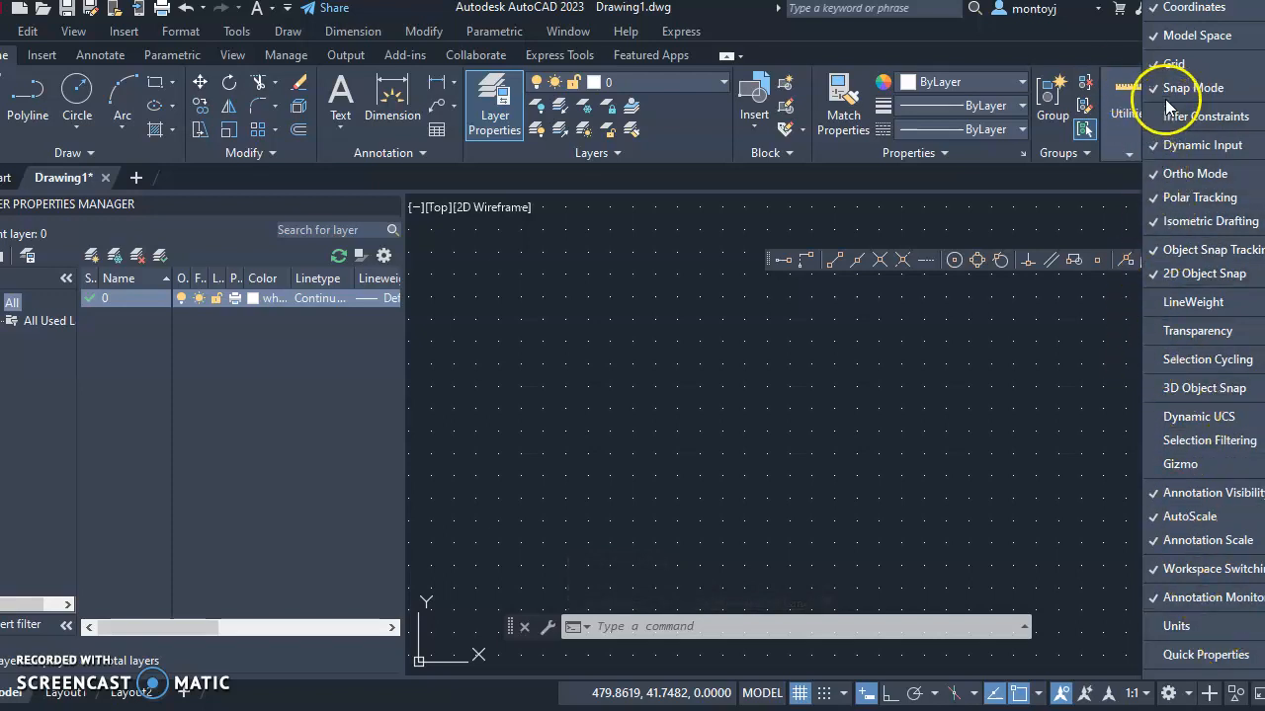
left_click(1180, 258)
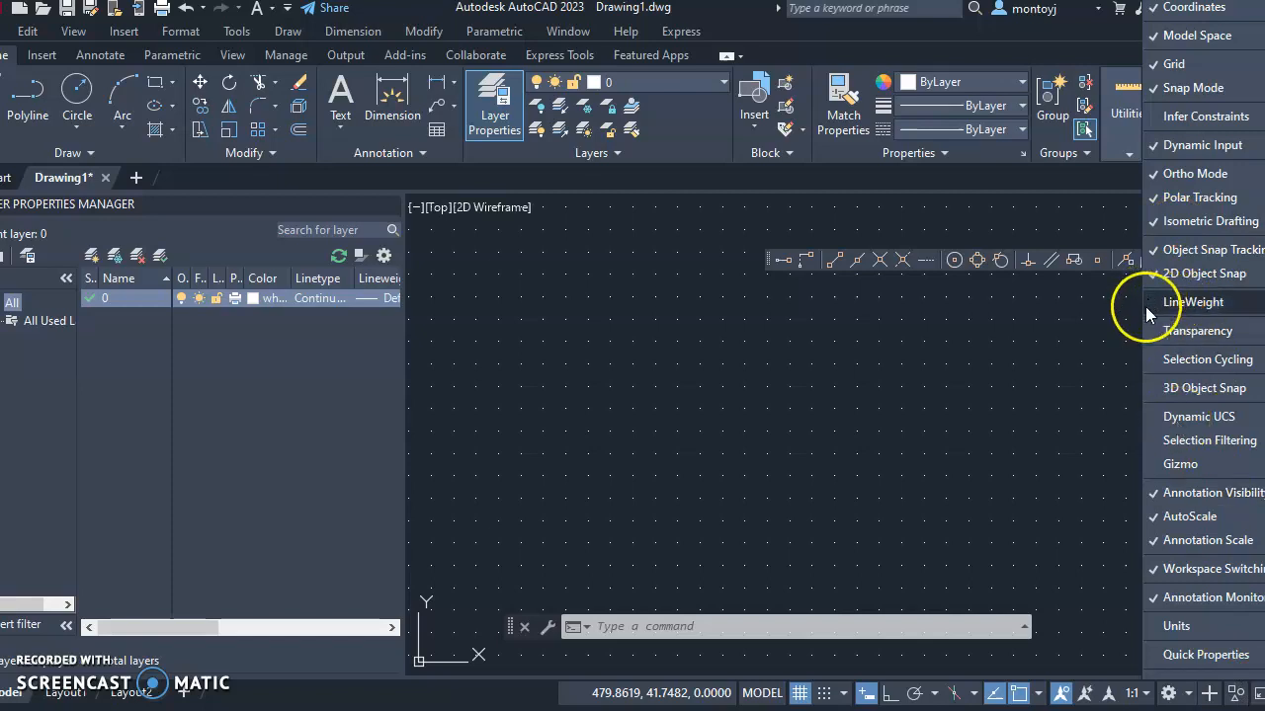
left_click(1155, 419)
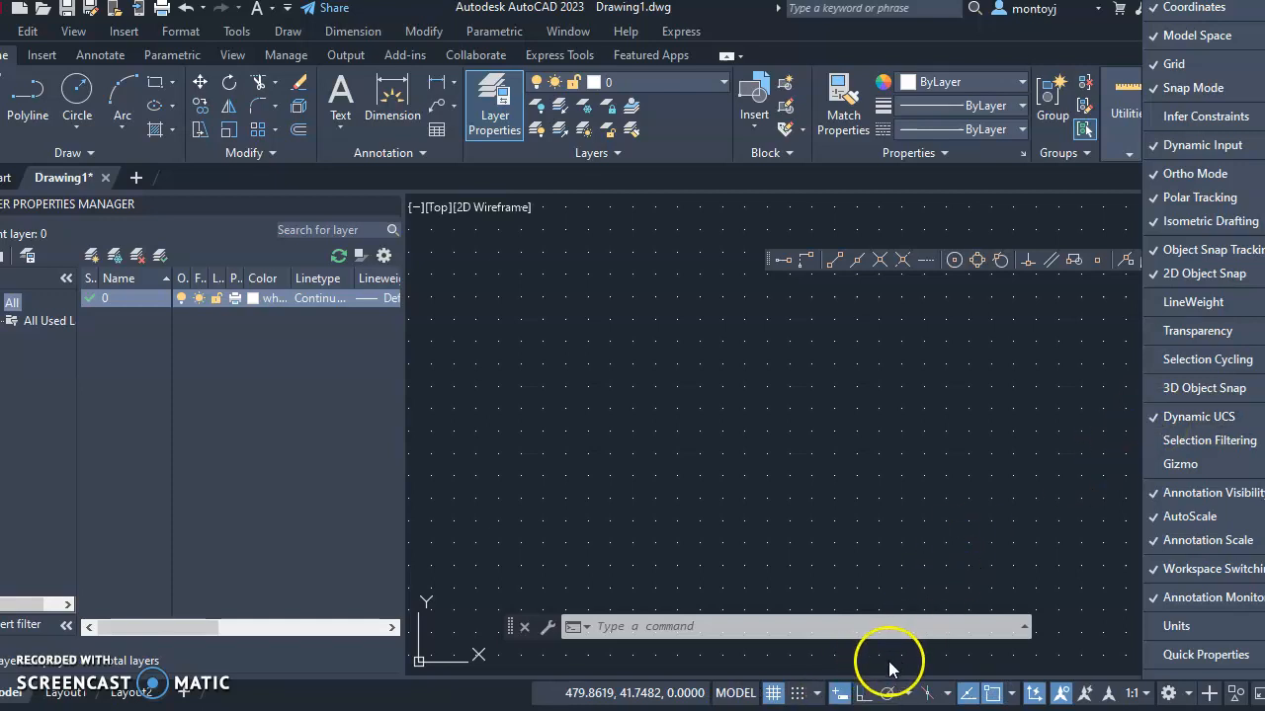
left_click(1154, 416)
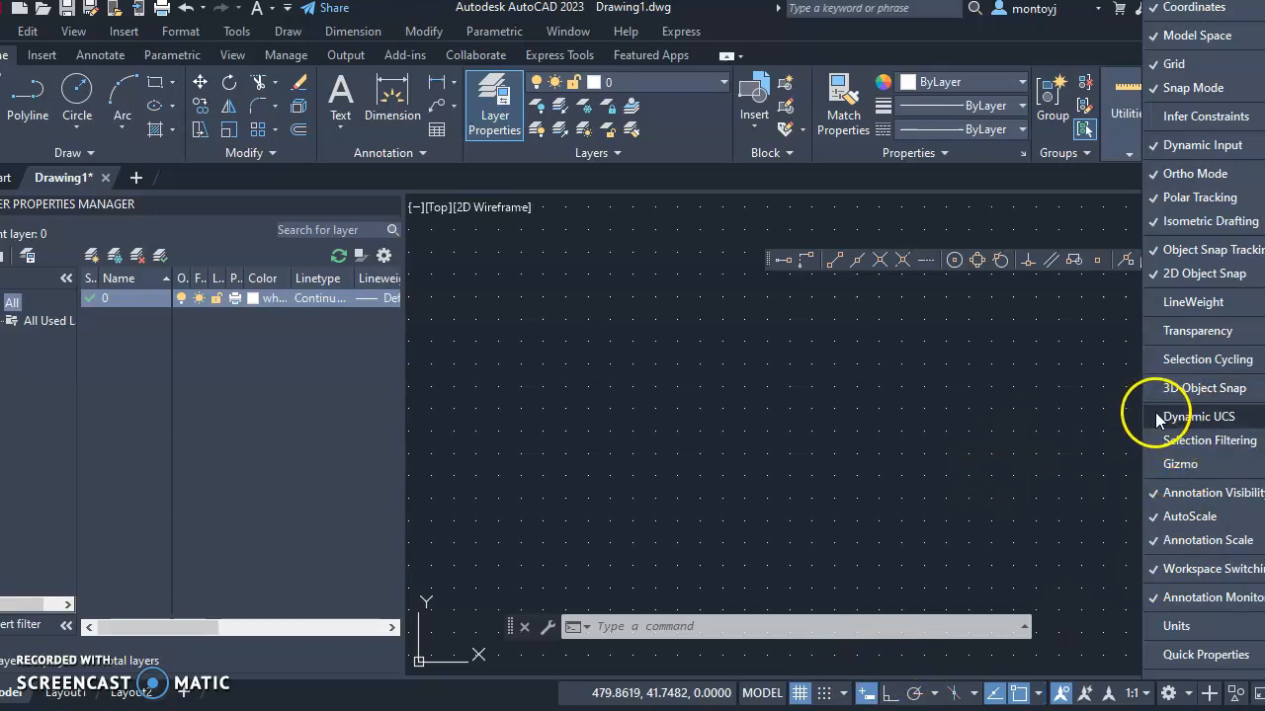
left_click(1156, 416)
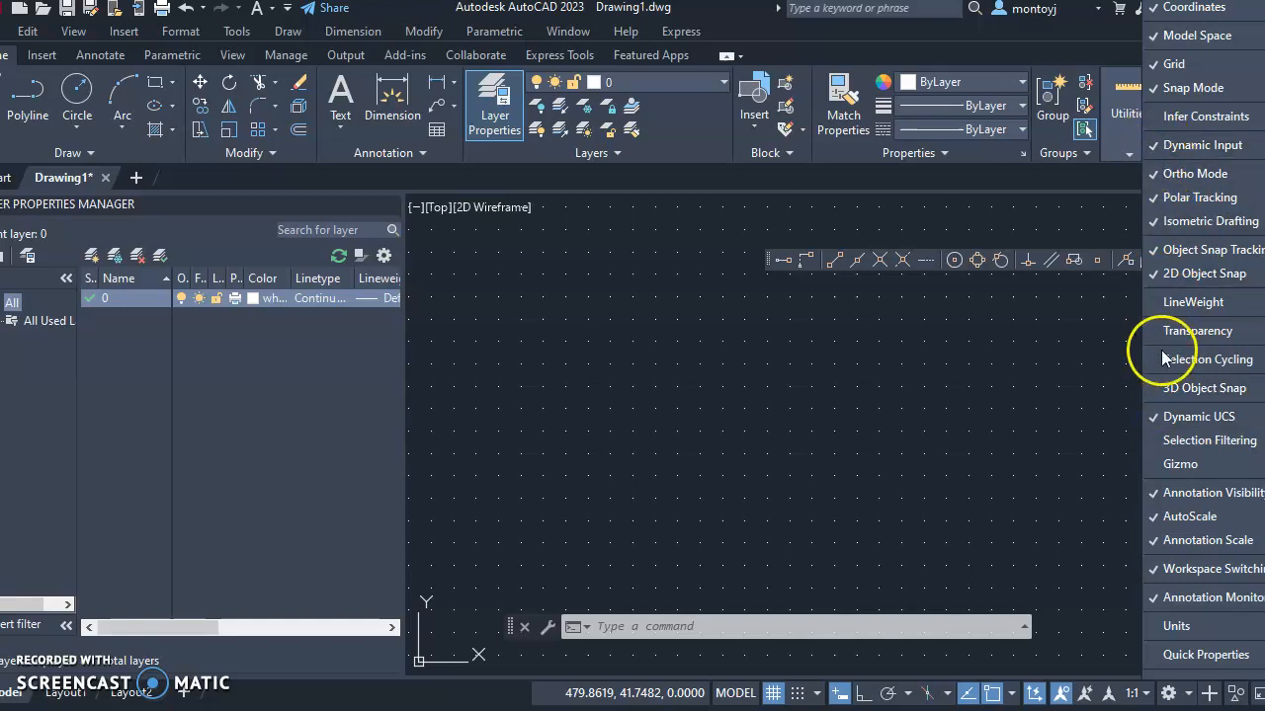
left_click(1155, 421)
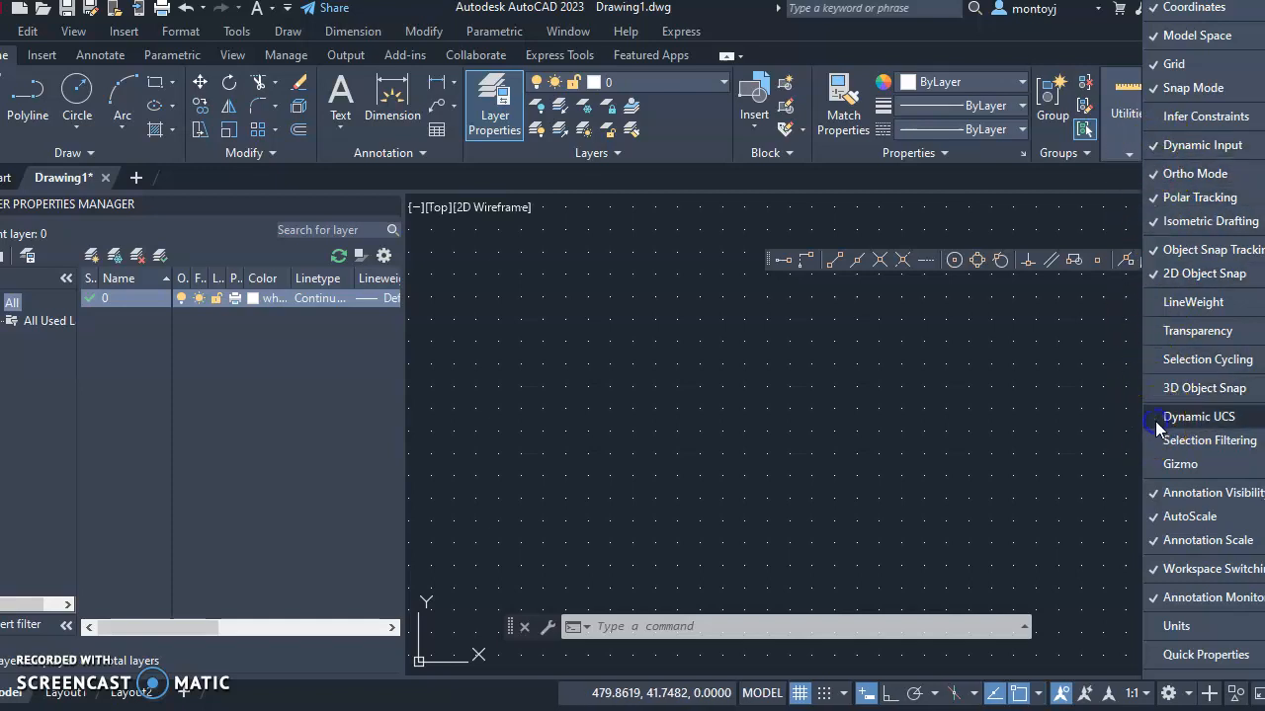
left_click(1157, 145)
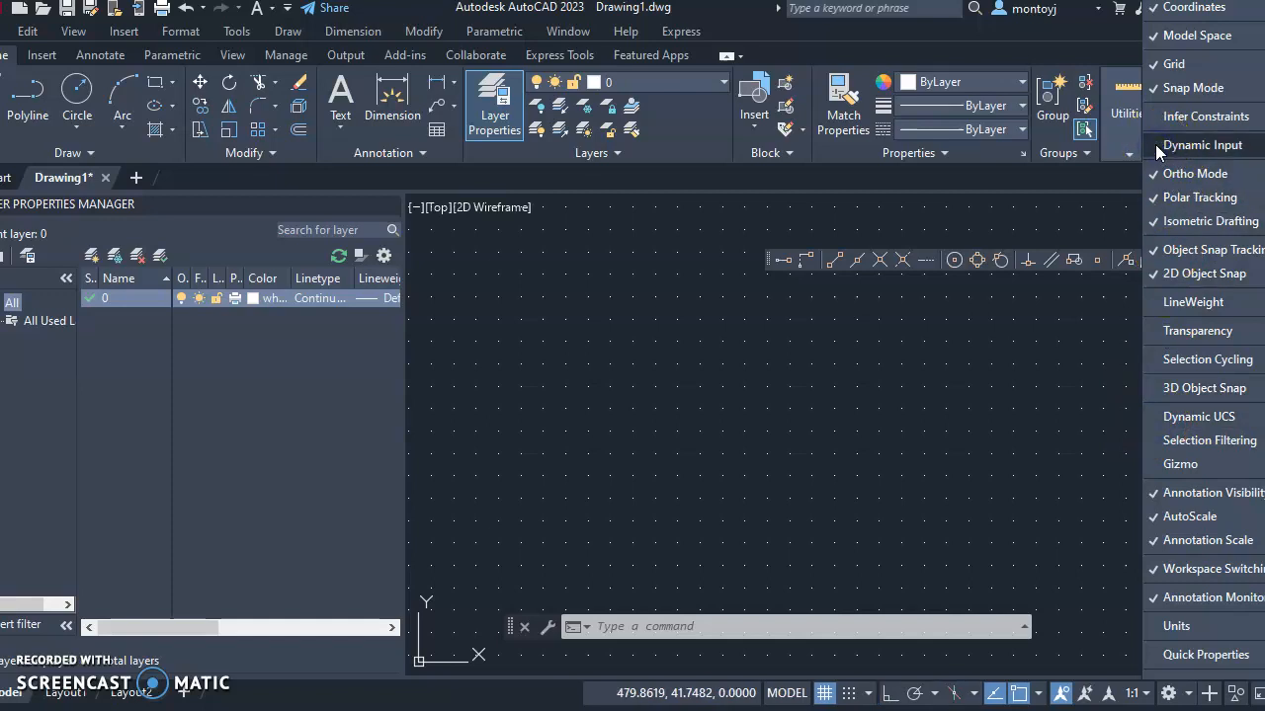
left_click(1156, 145)
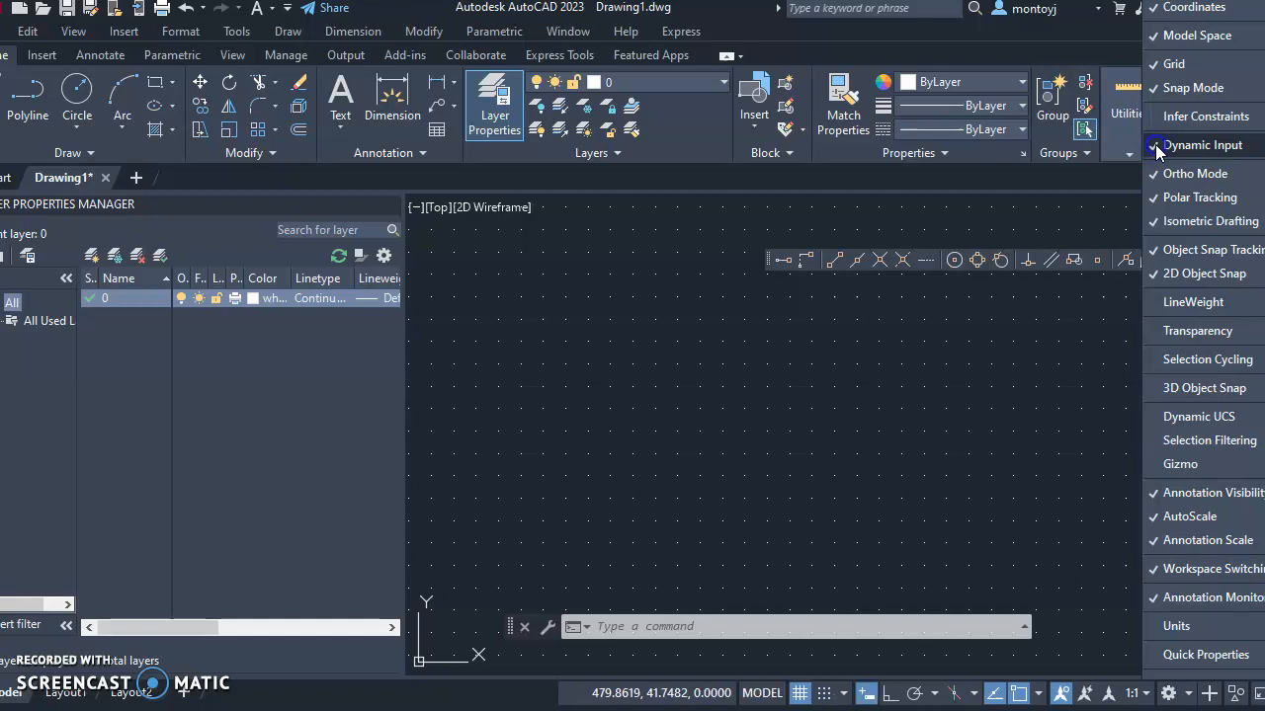
left_click(1053, 494)
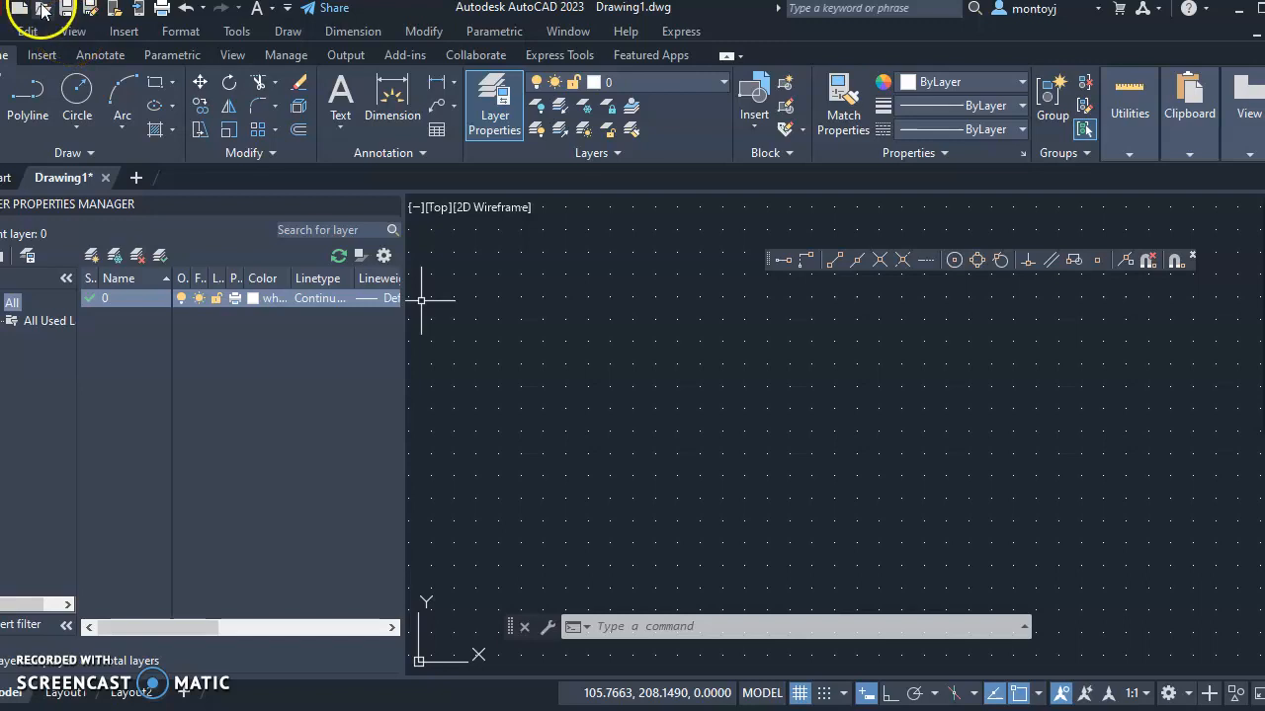
Set the drawing units' length precision to 0 through Format > Units
left_click(174, 32)
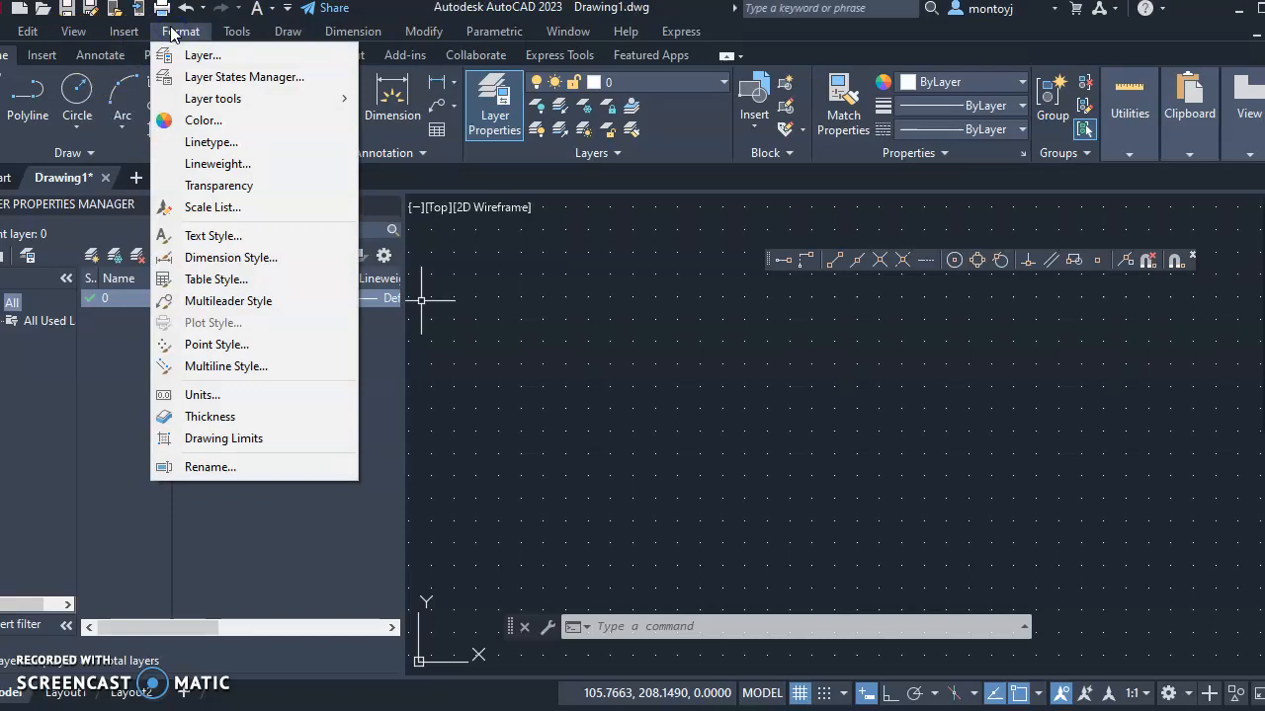
left_click(214, 398)
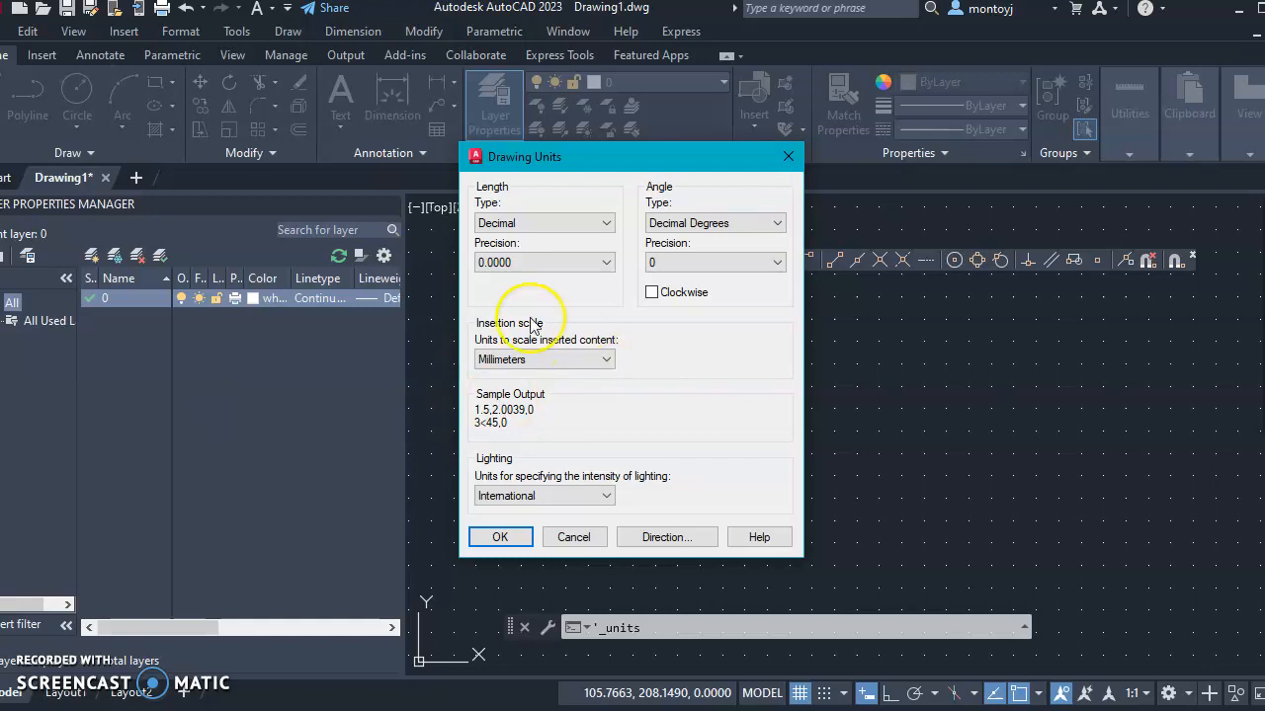
left_click(608, 263)
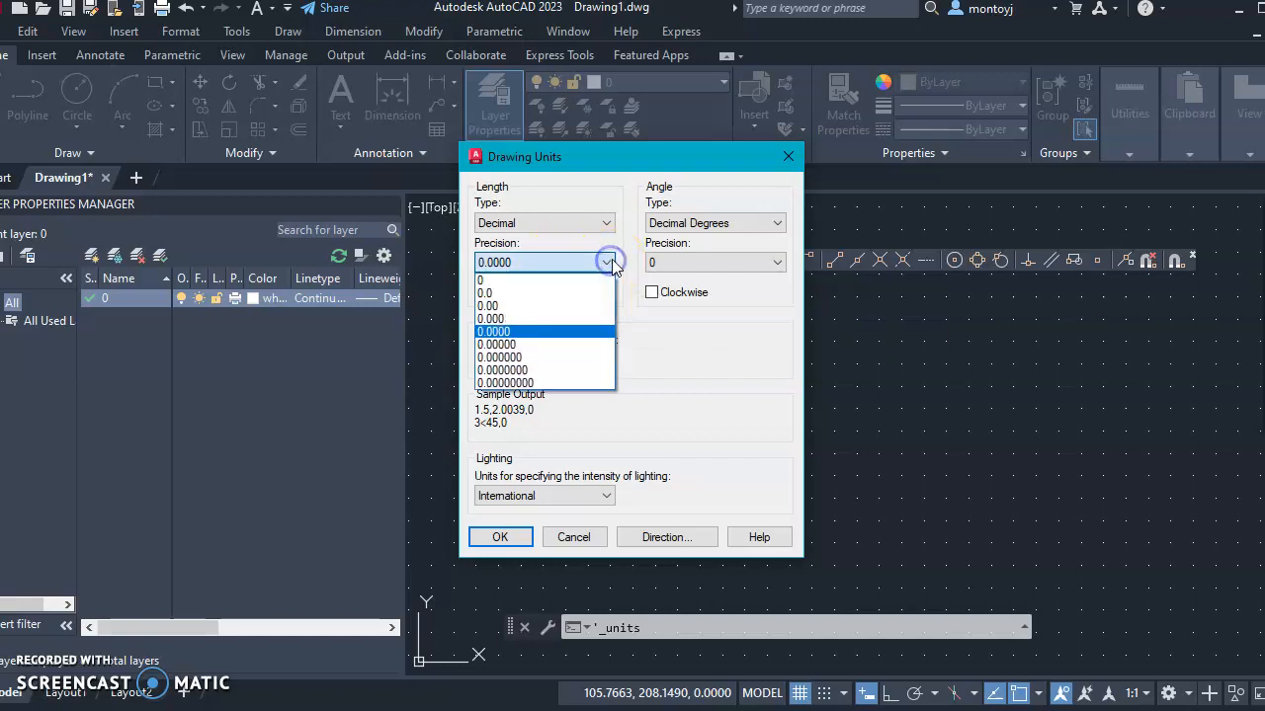
left_click(566, 273)
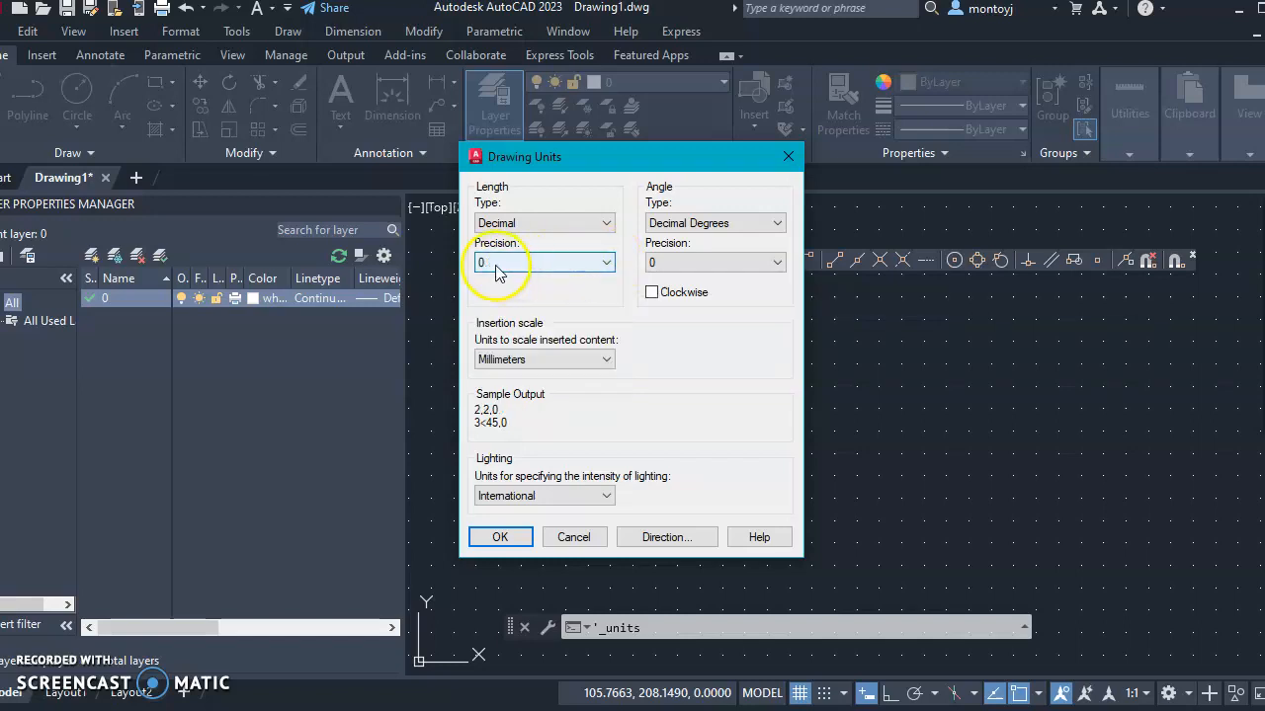
left_click(576, 270)
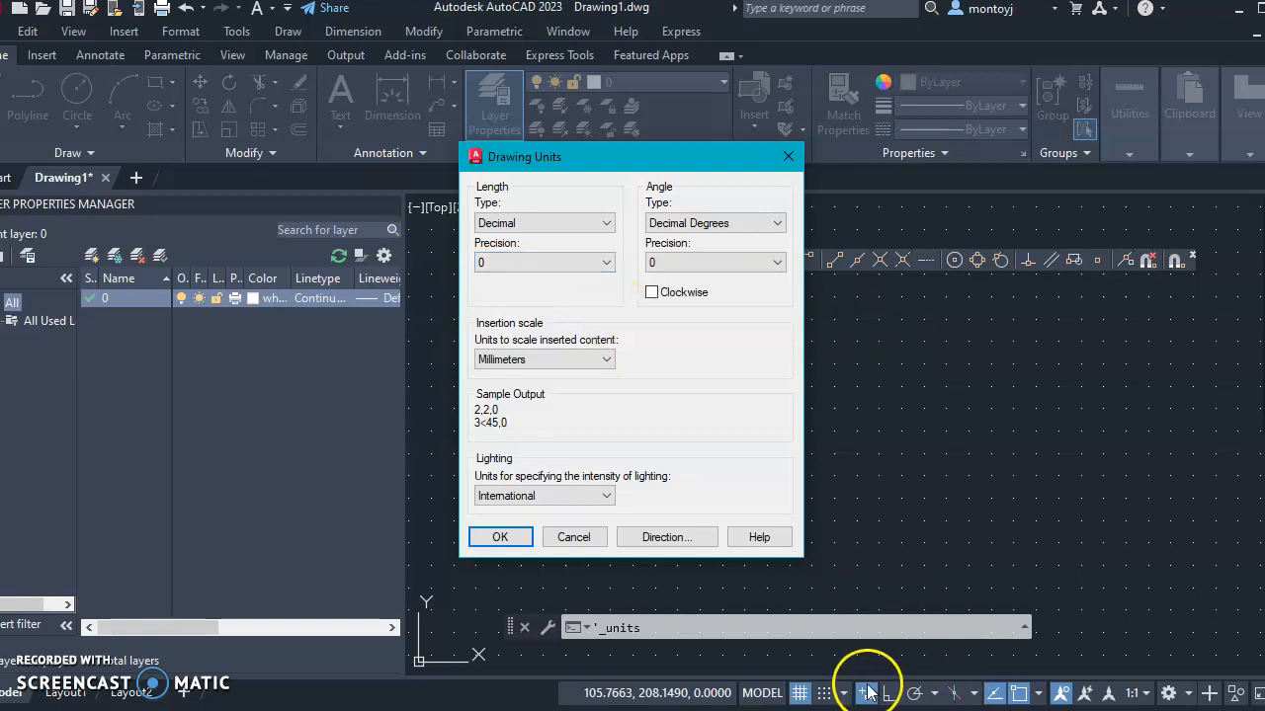
left_click(496, 538)
left_click(27, 32)
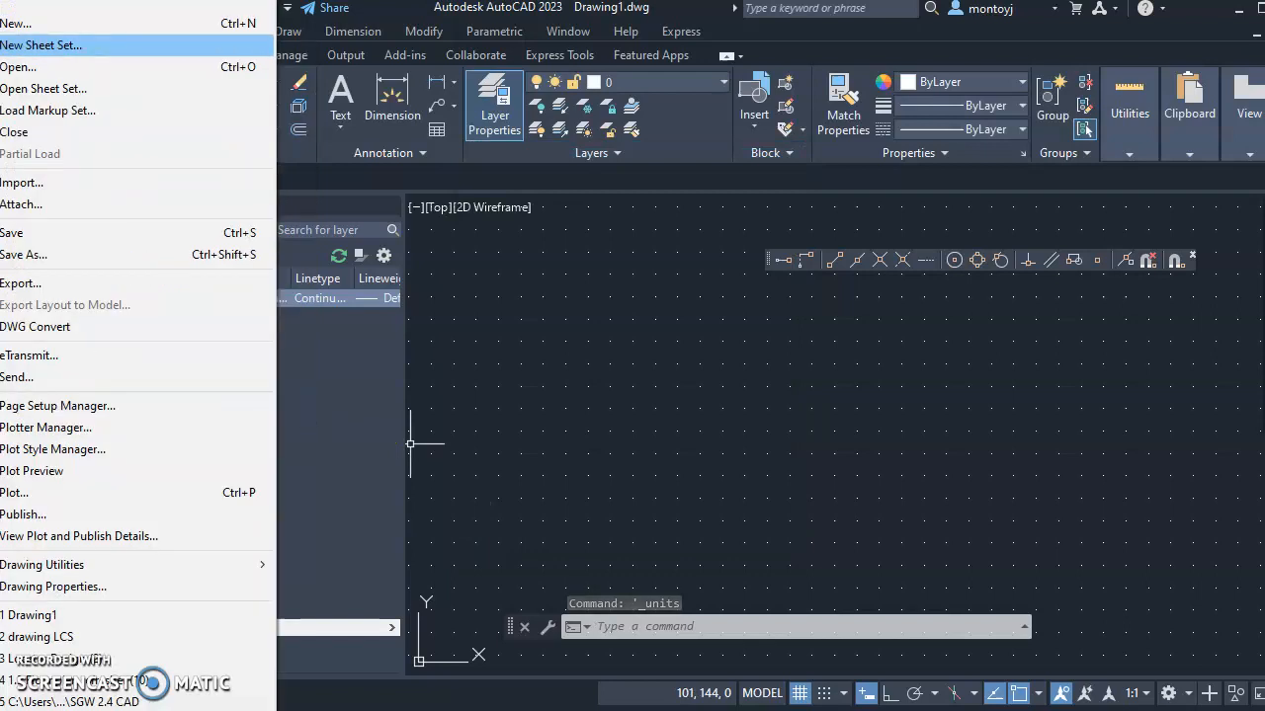
left_click(475, 248)
left_click(475, 248)
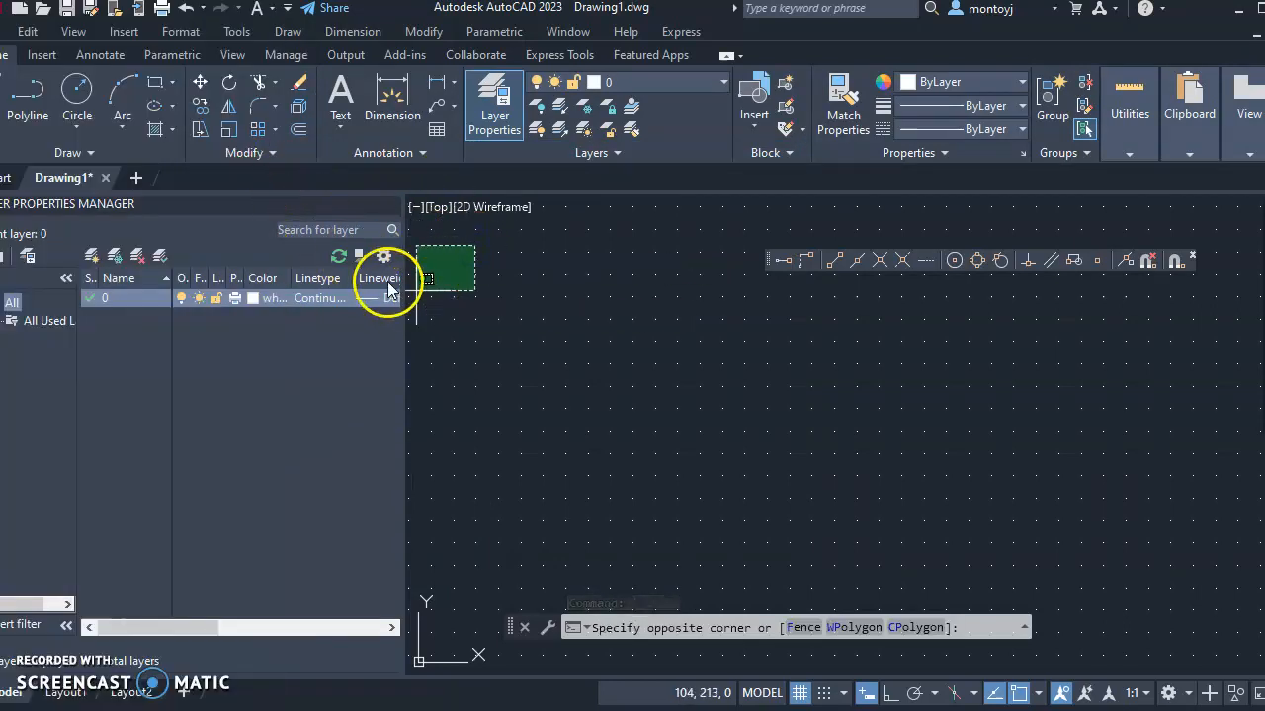
key("Escape")
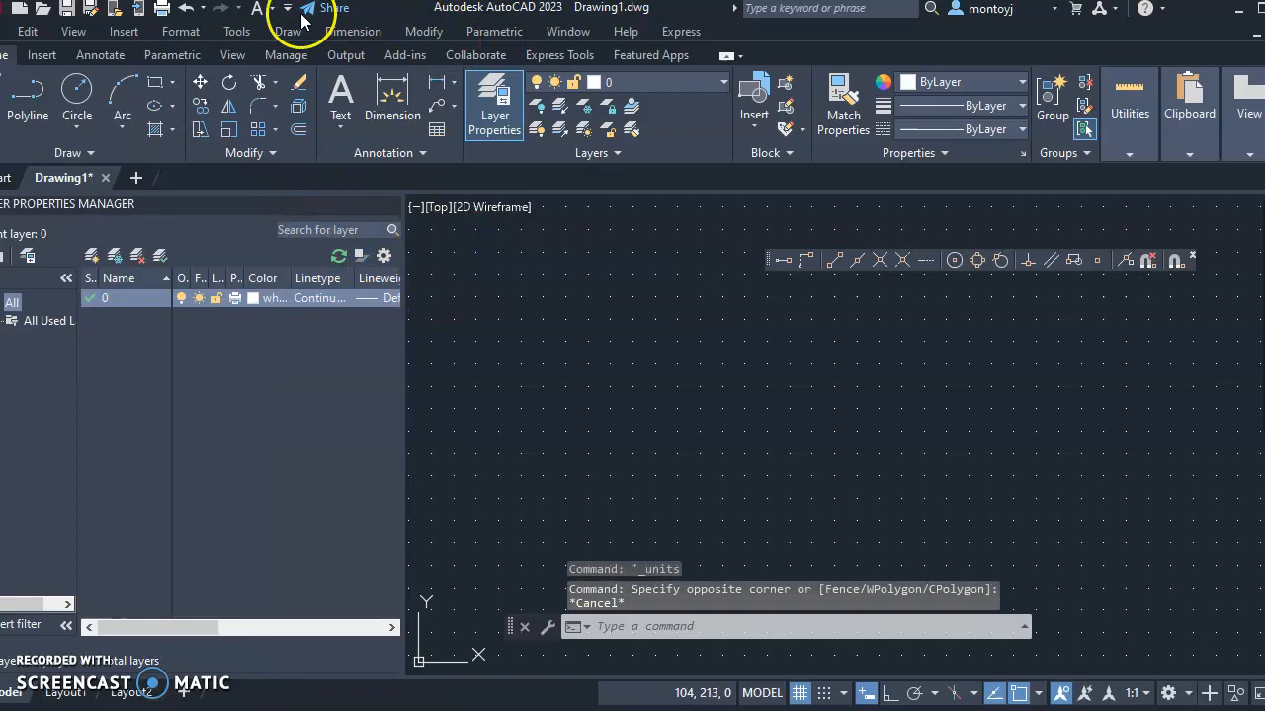
left_click(179, 32)
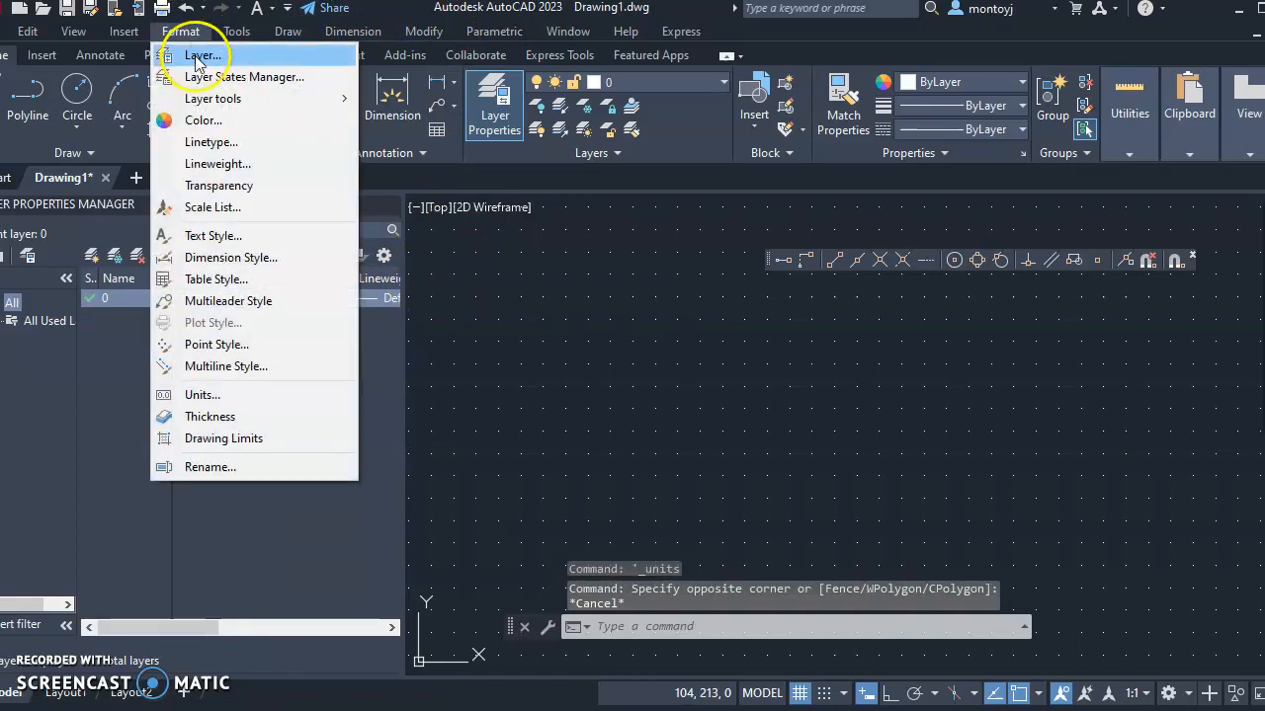
left_click(203, 397)
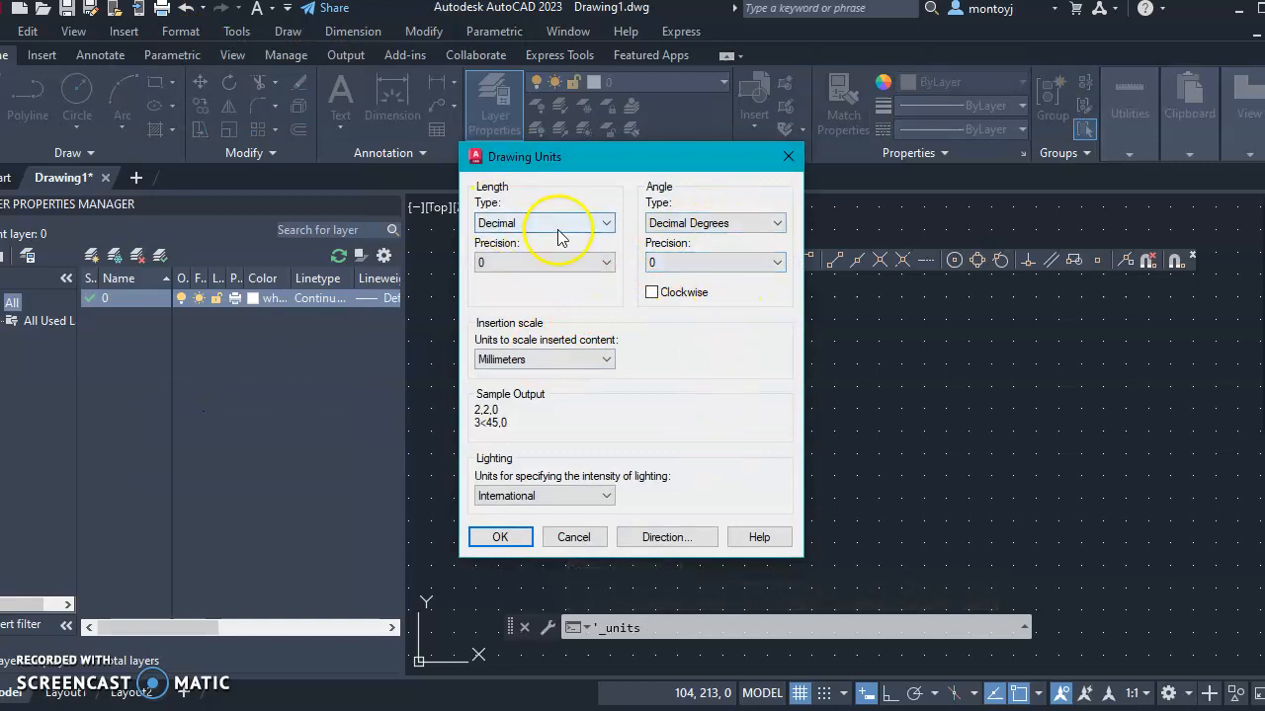
left_click(606, 223)
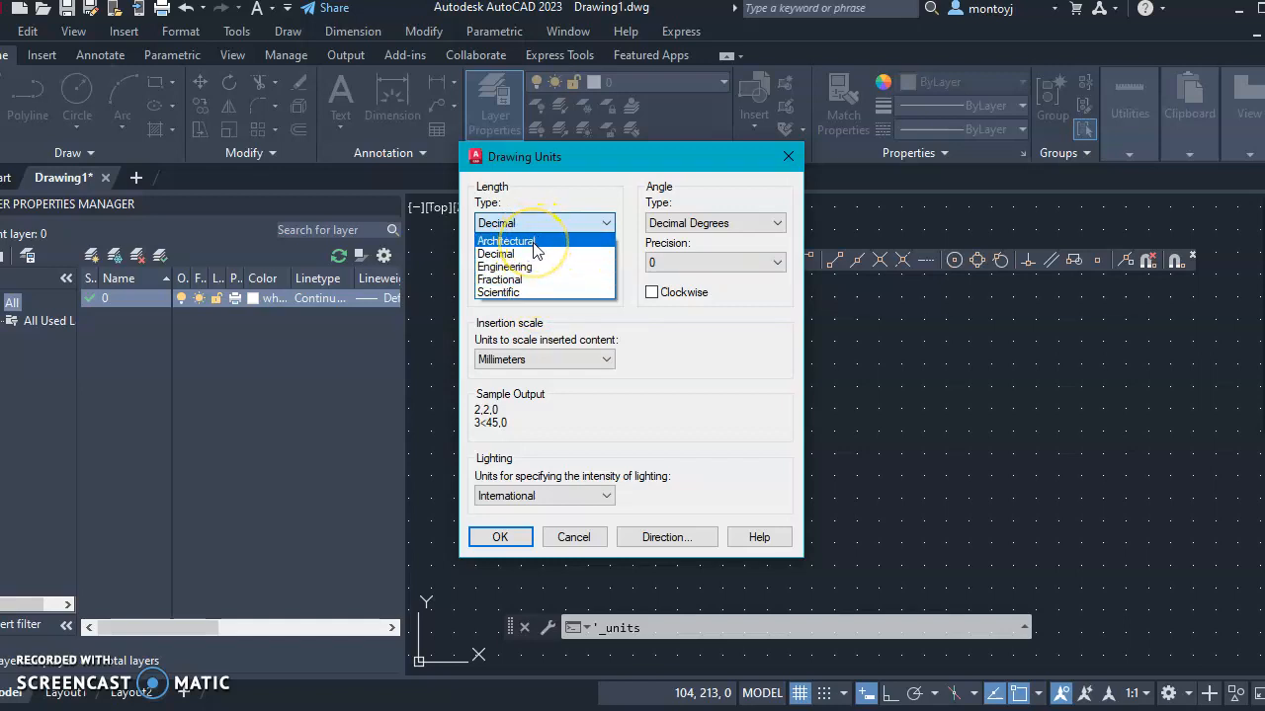
left_click(663, 330)
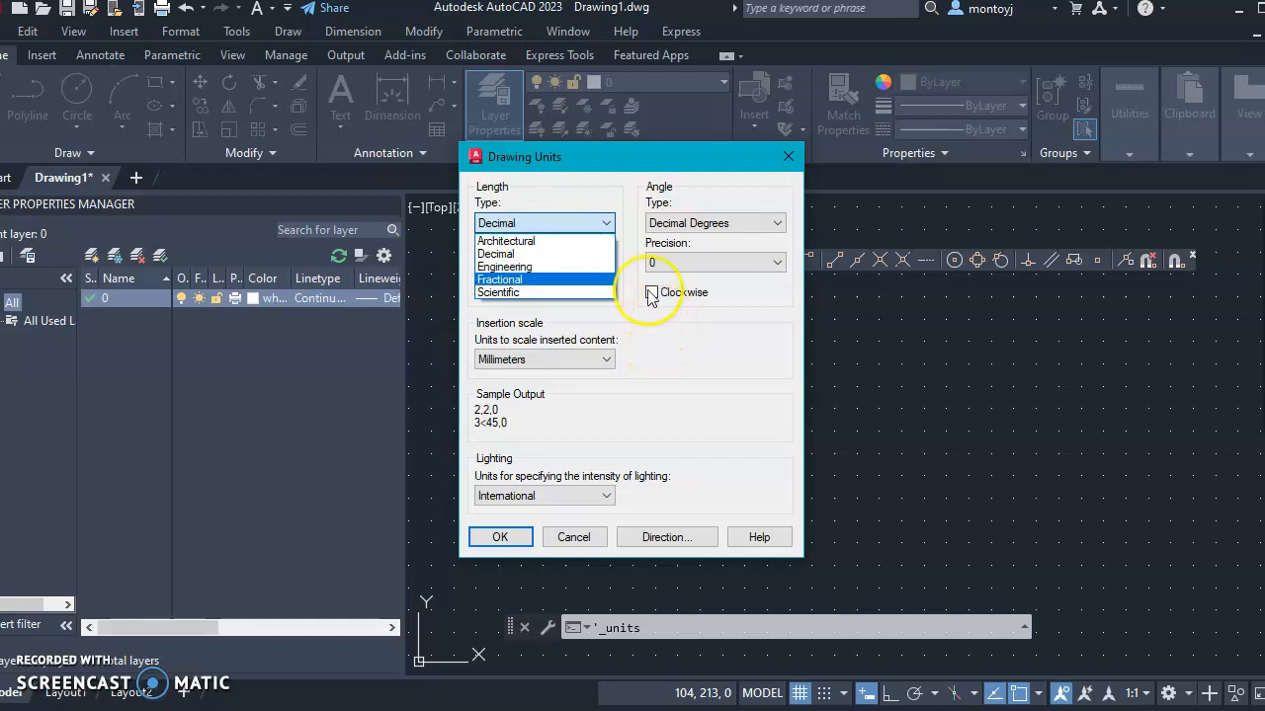
left_click(536, 255)
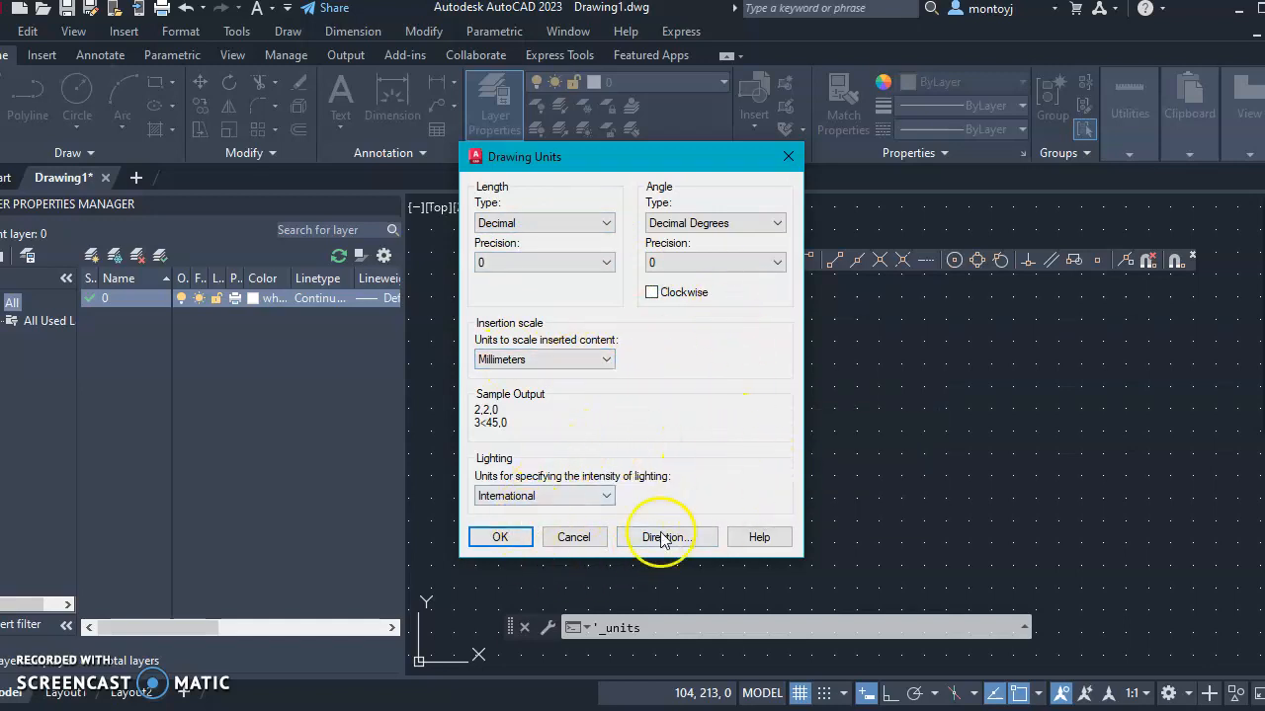
left_click(504, 538)
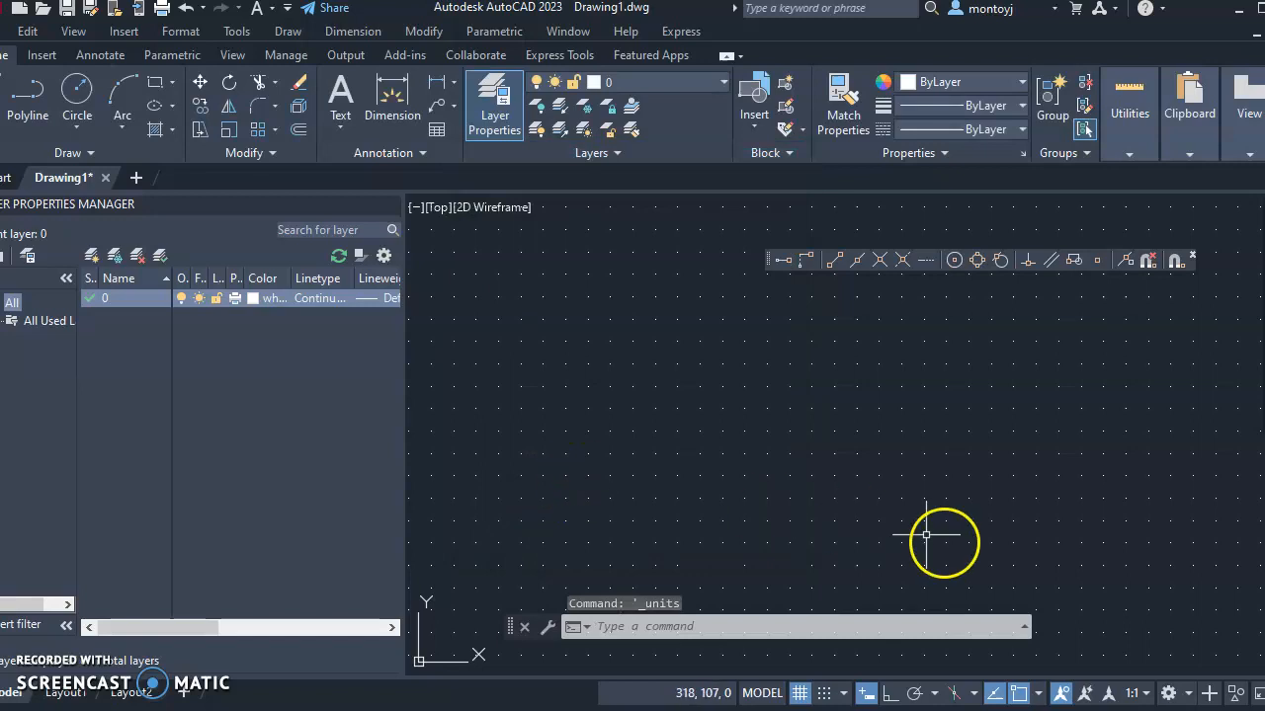
Open Drafting Settings and browse the Snap and Grid, Polar, Object Snap, 3D Object Snap and Dynamic Input tabs
right_click(866, 695)
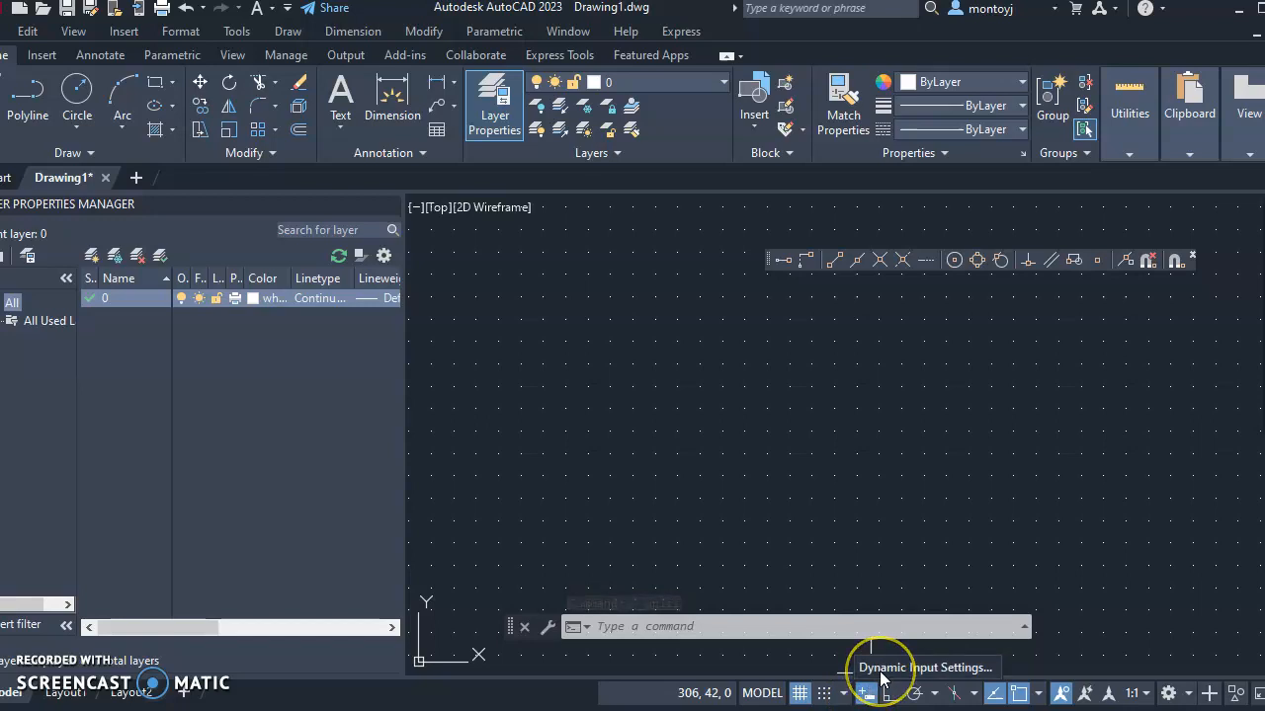
left_click(882, 670)
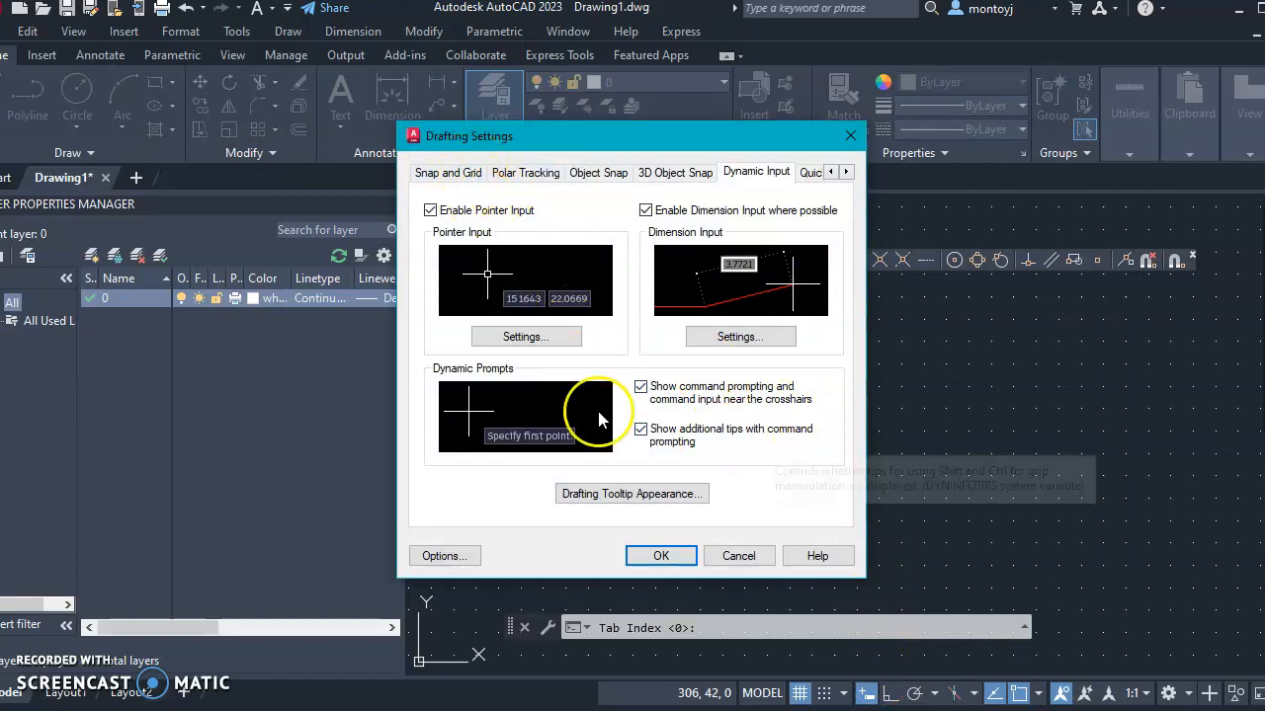
left_click(447, 175)
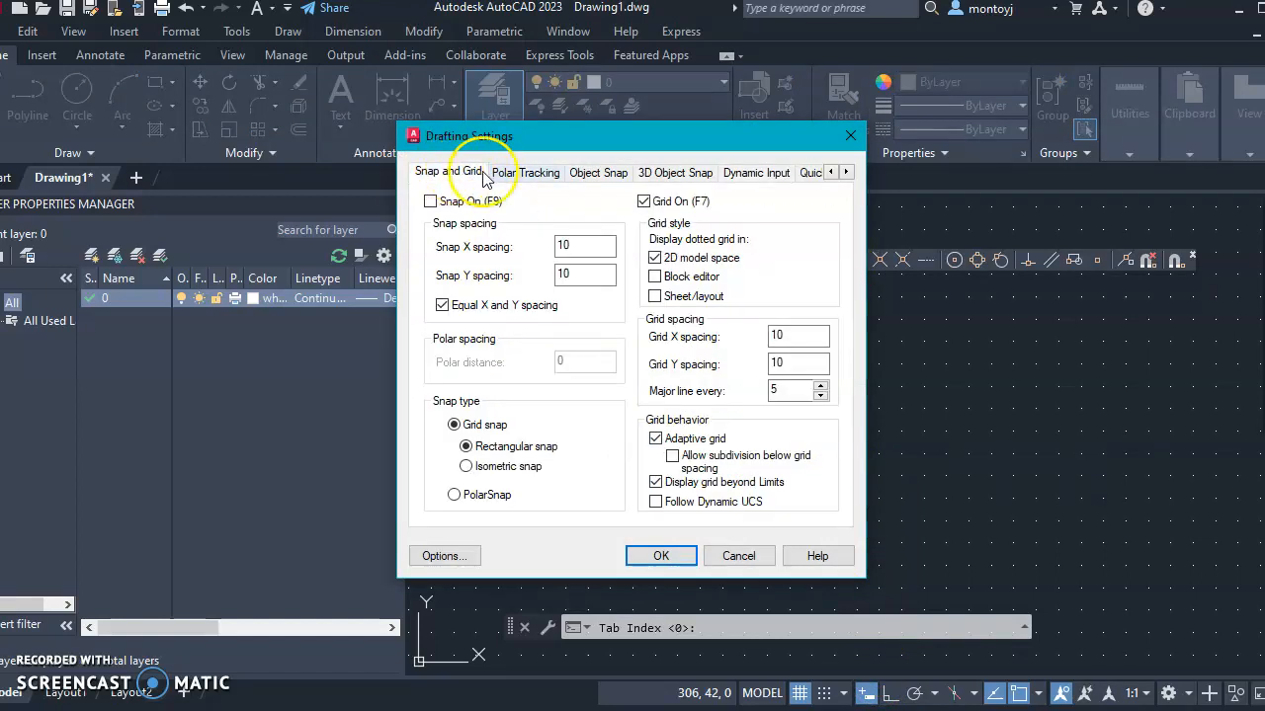
left_click(536, 175)
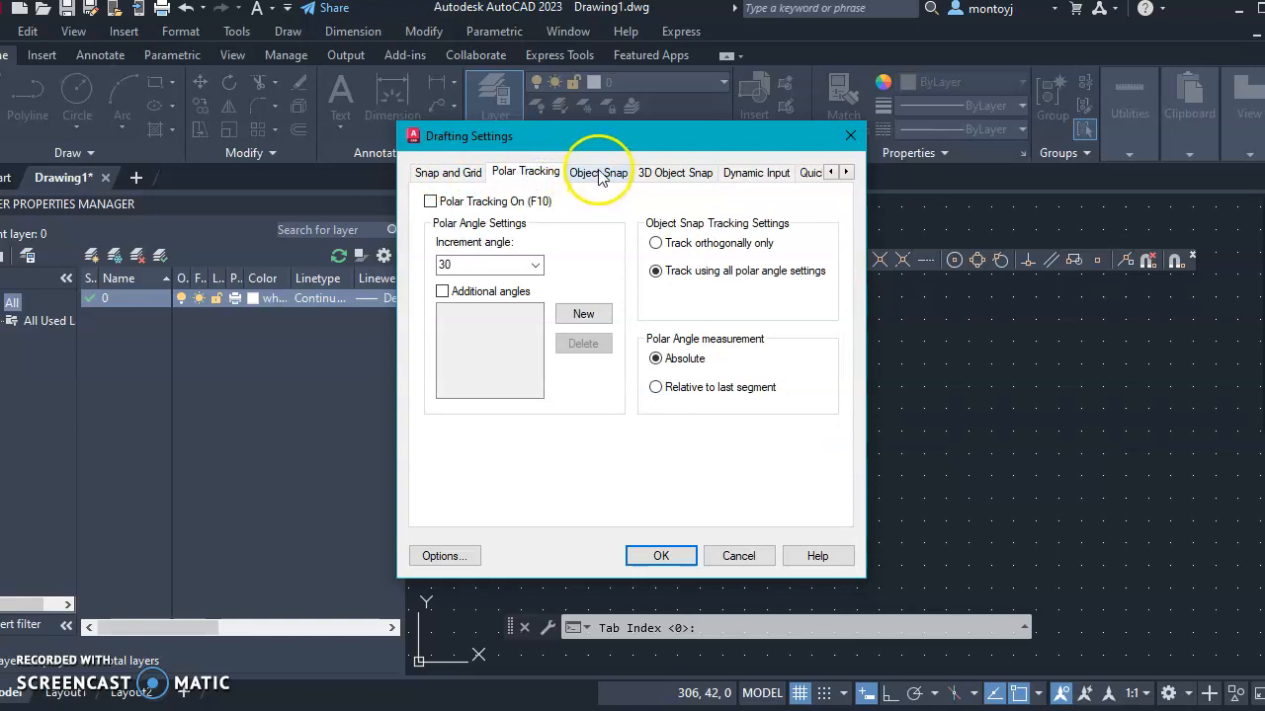
left_click(599, 174)
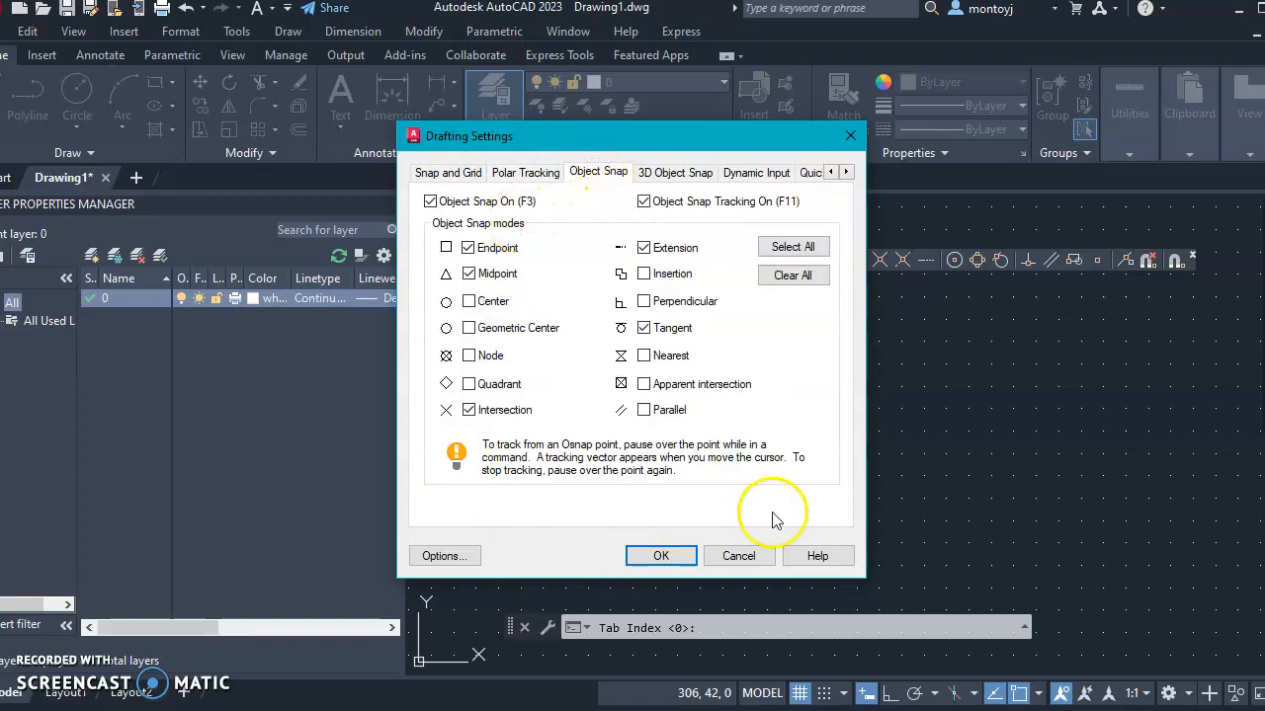
left_click(674, 172)
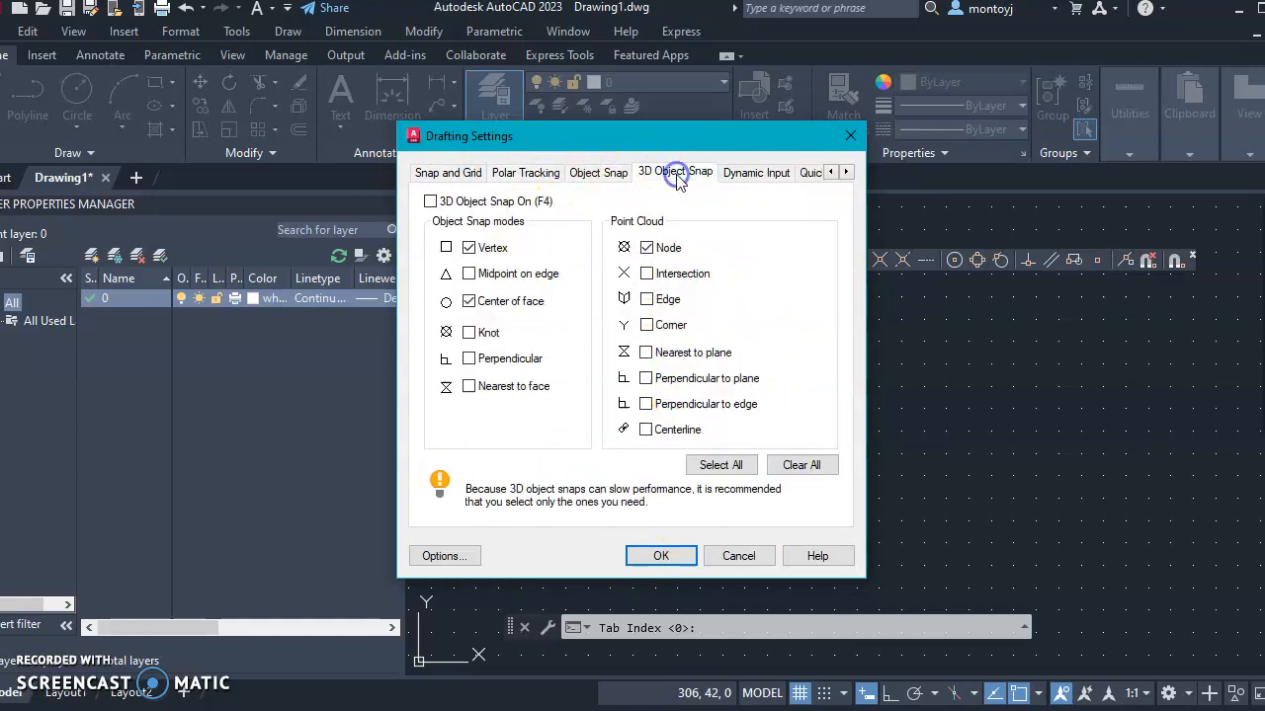
left_click(756, 173)
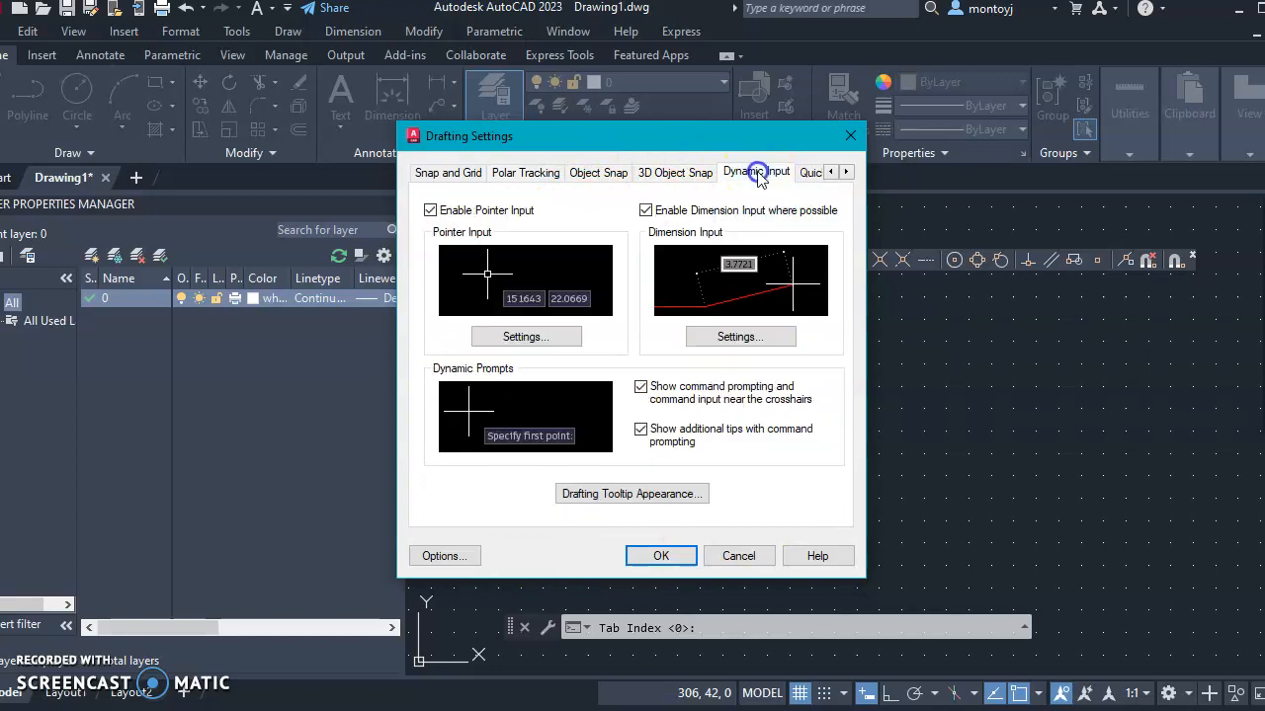
left_click(447, 176)
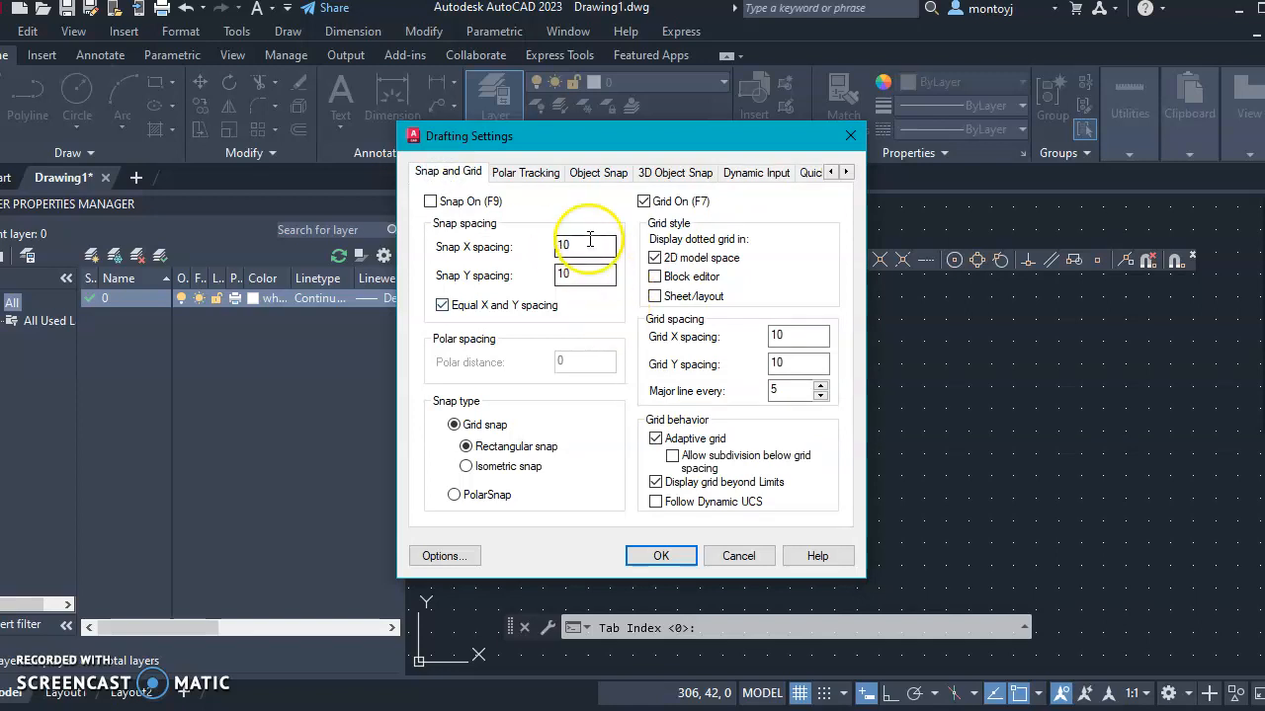
Keep snap and grid spacing at 10 with the dotted 2D grid on, and apply
left_click(538, 248)
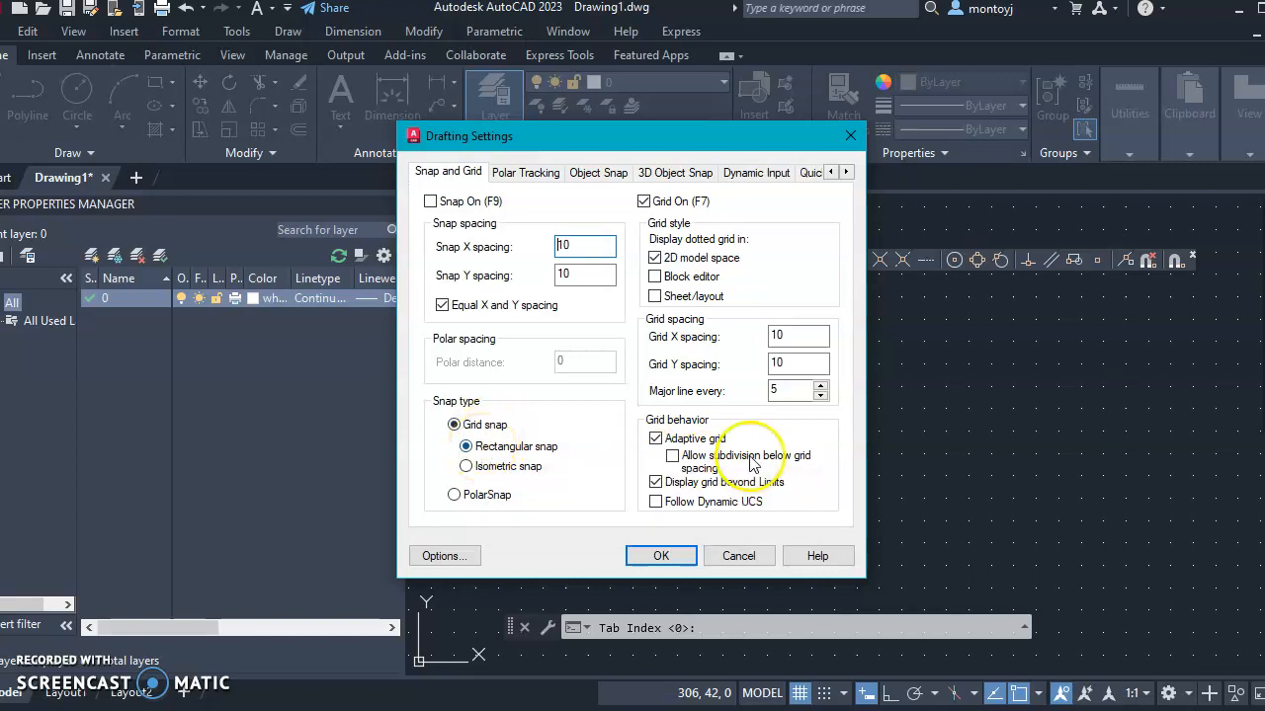
left_click(656, 258)
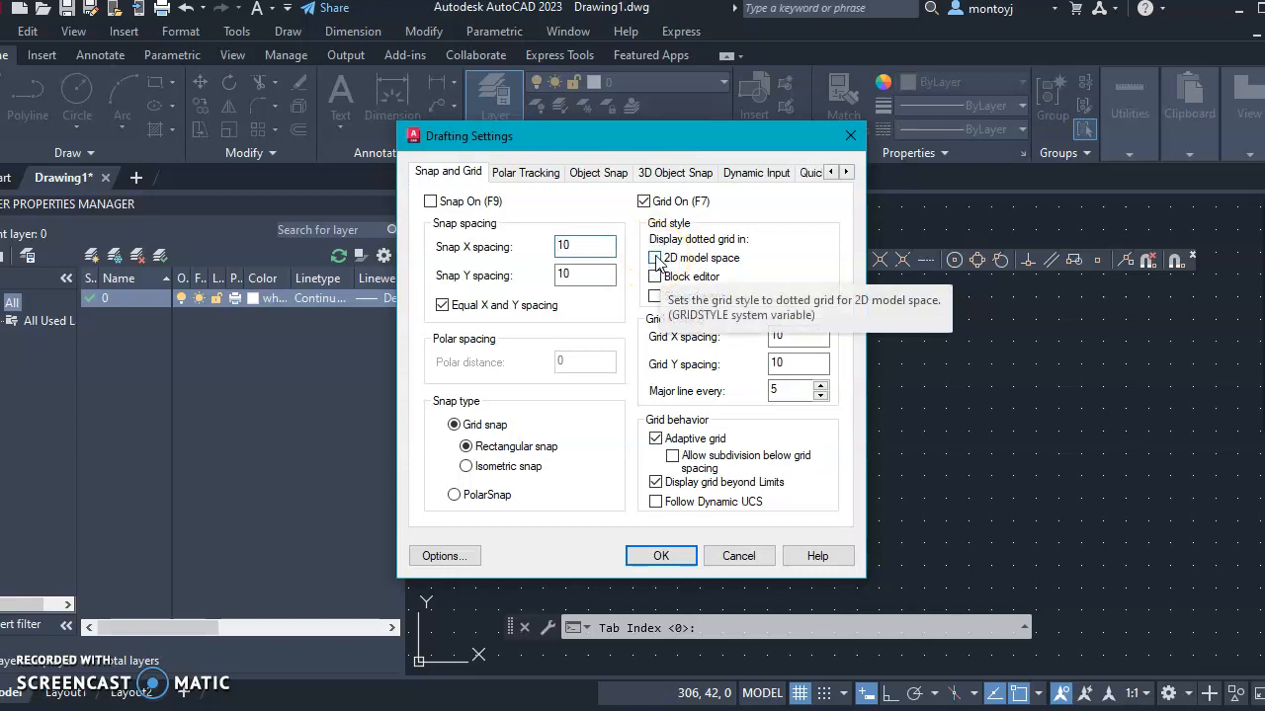
left_click(656, 258)
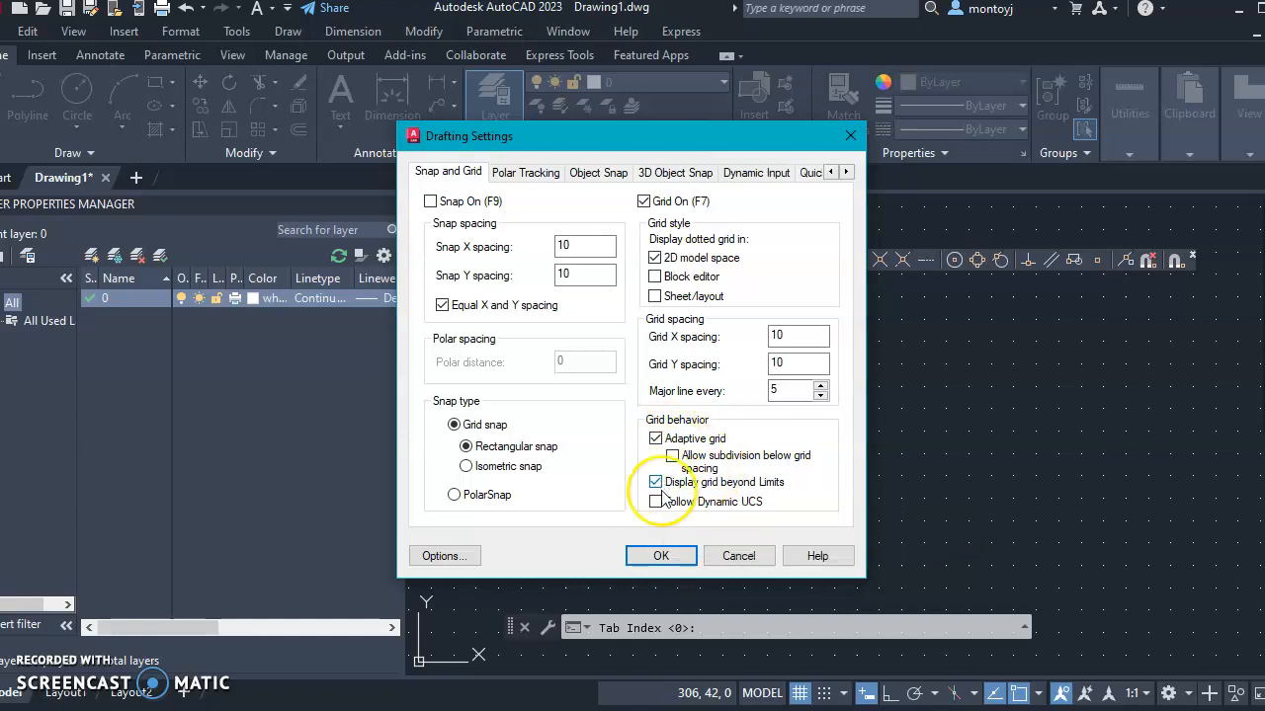
left_click(661, 556)
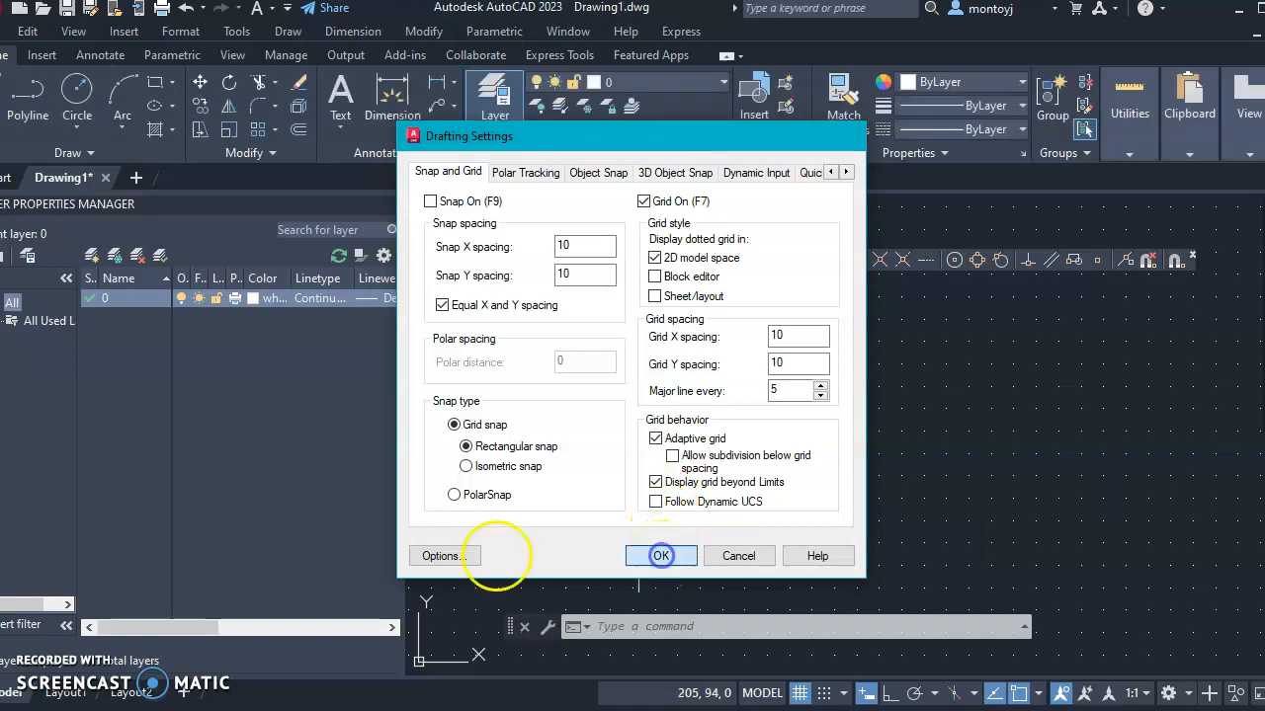
Compare the book photo IMG_6313.JPG of the snap and grid settings, then return to AutoCAD
left_click(39, 664)
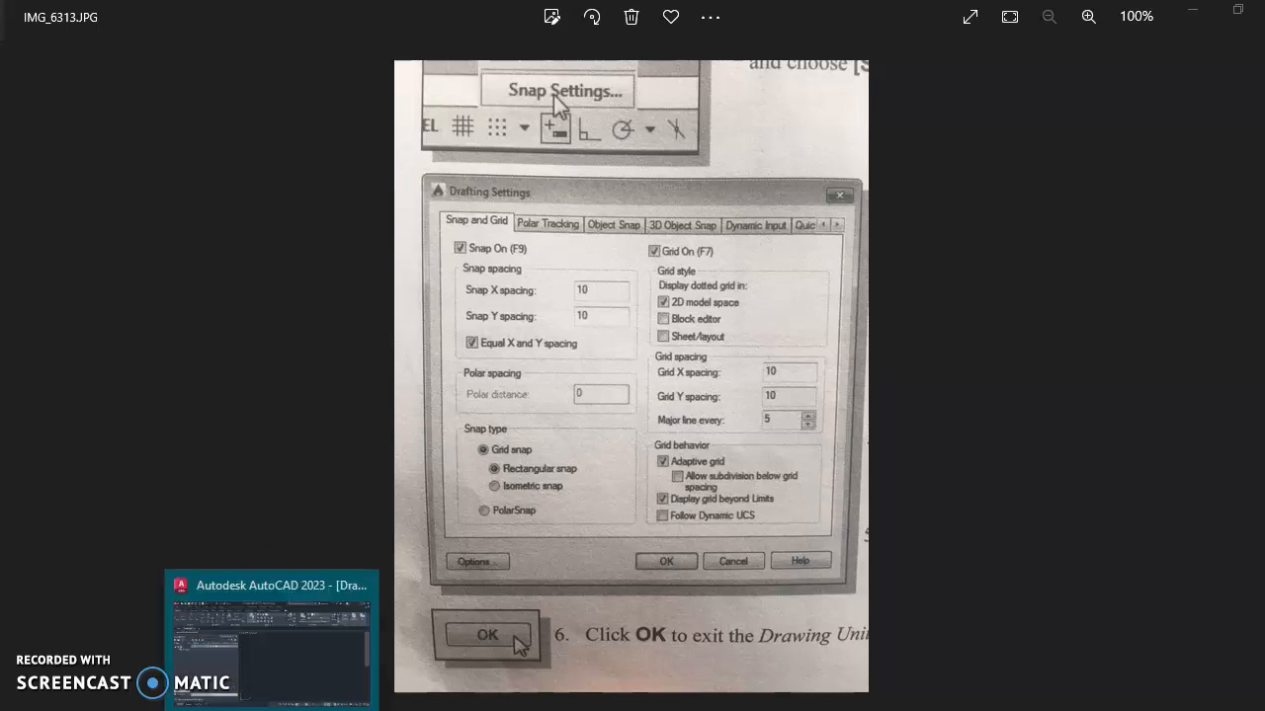
left_click(268, 653)
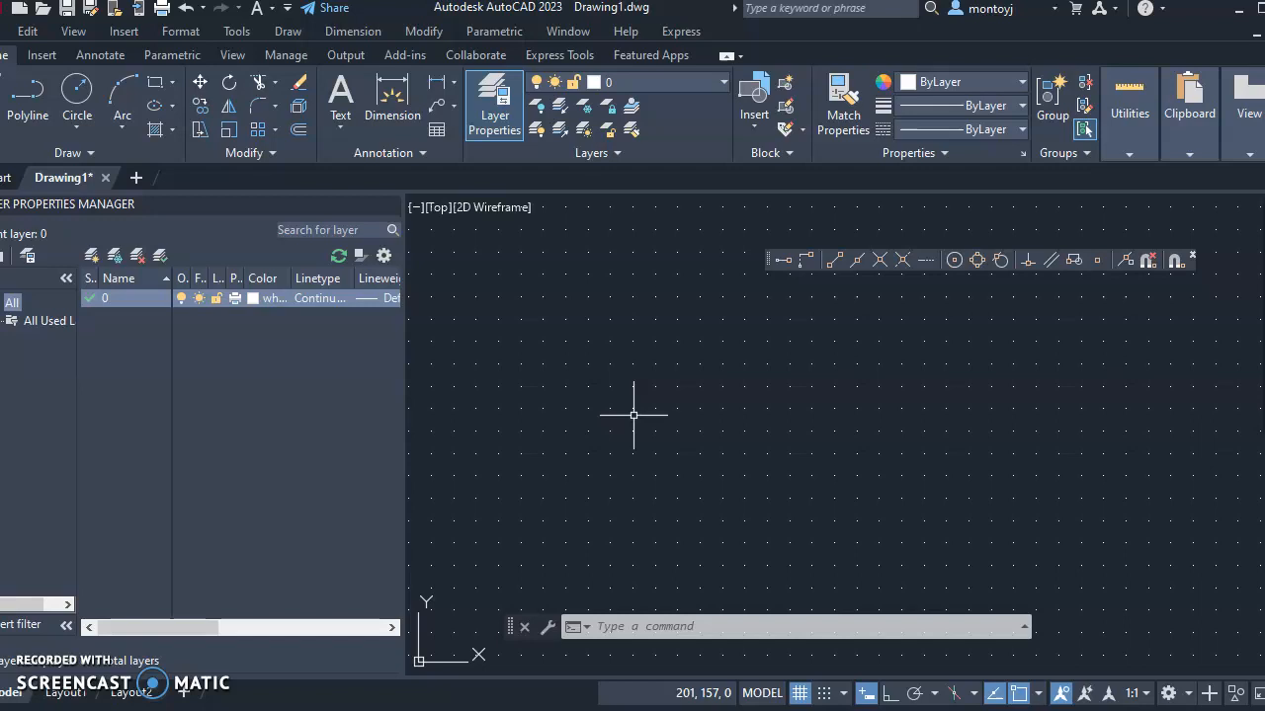
Run LIMITS and accept its default corner values
left_click(682, 626)
type("1imi")
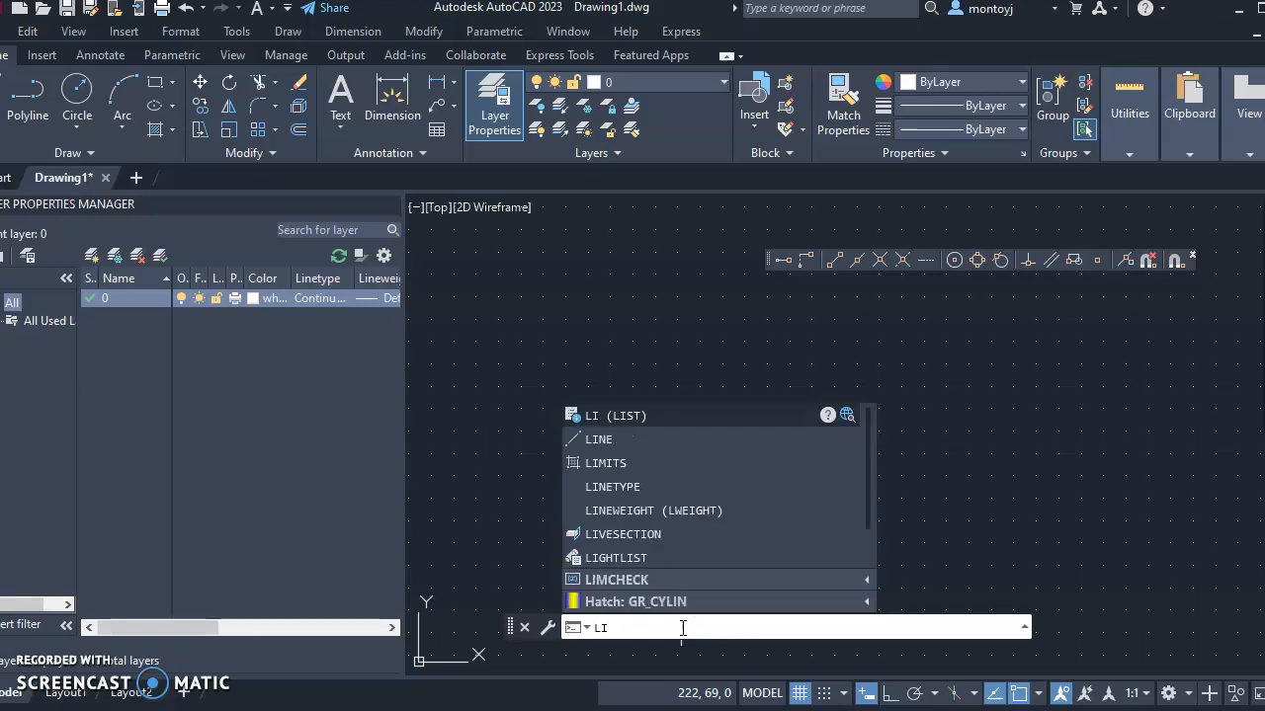
type("ts")
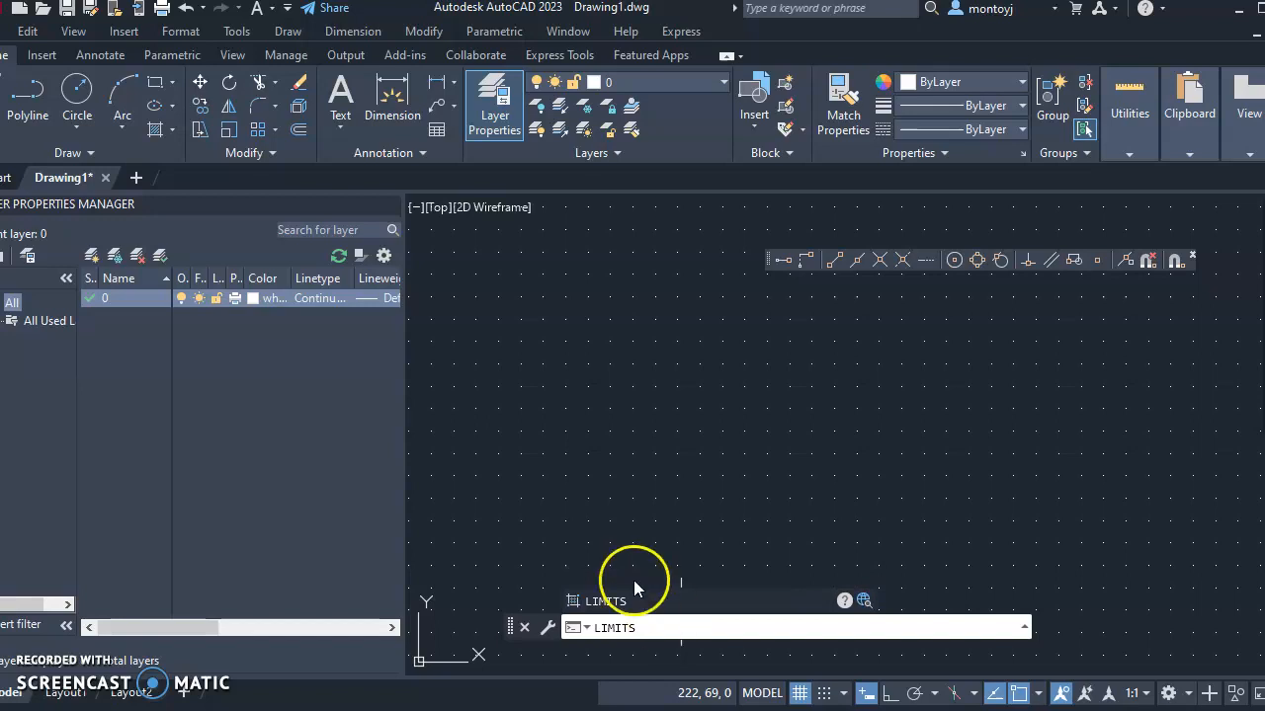
left_click(601, 600)
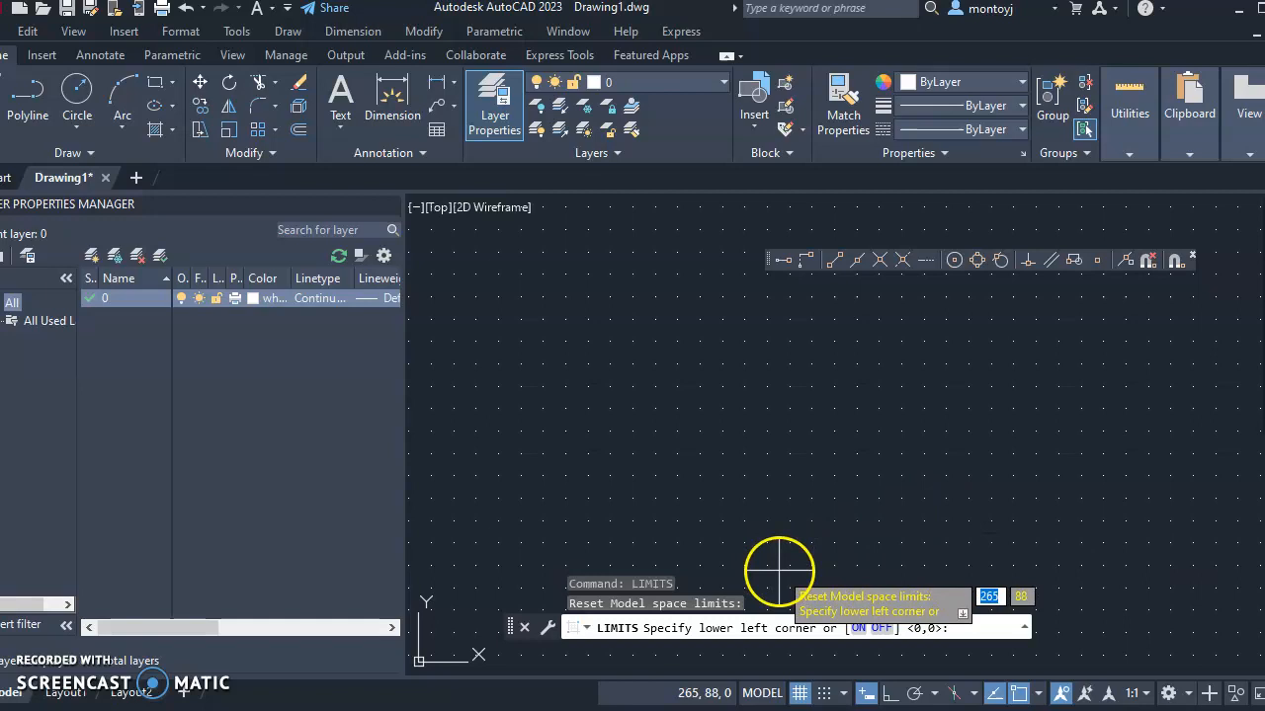
left_click(781, 617)
key("Return")
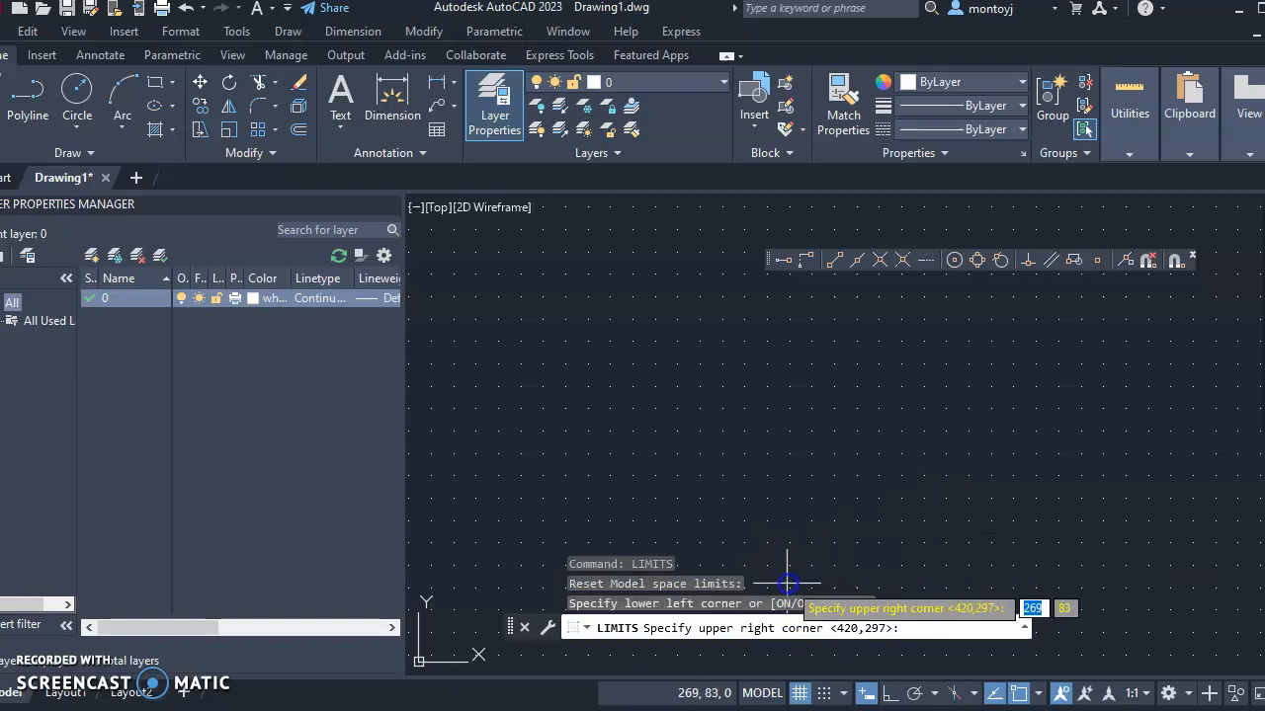
left_click(762, 616)
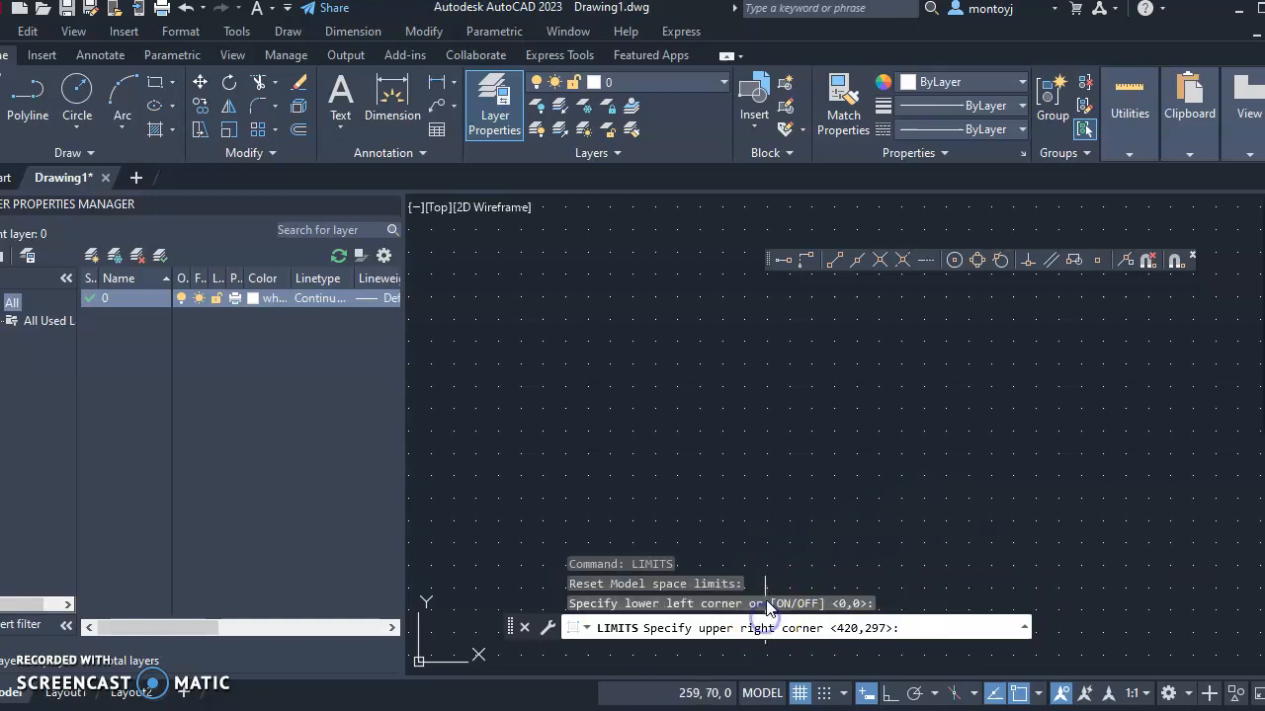
key("Return")
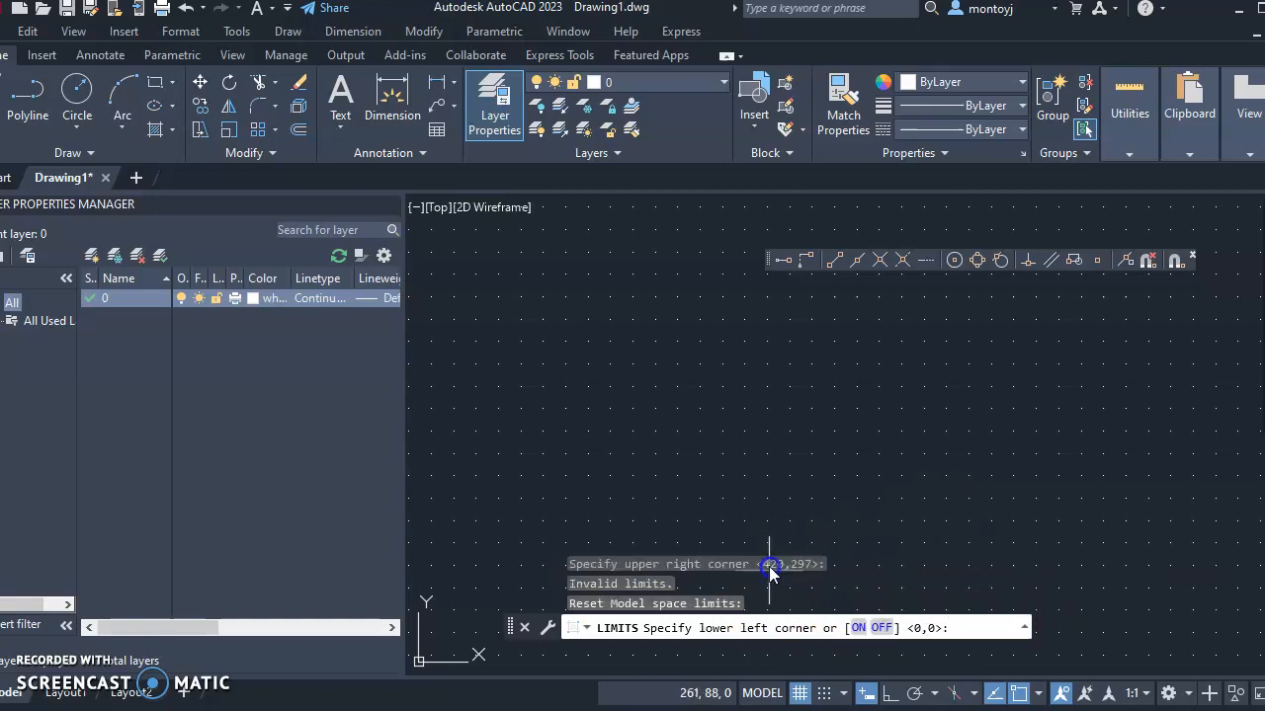
right_click(931, 587)
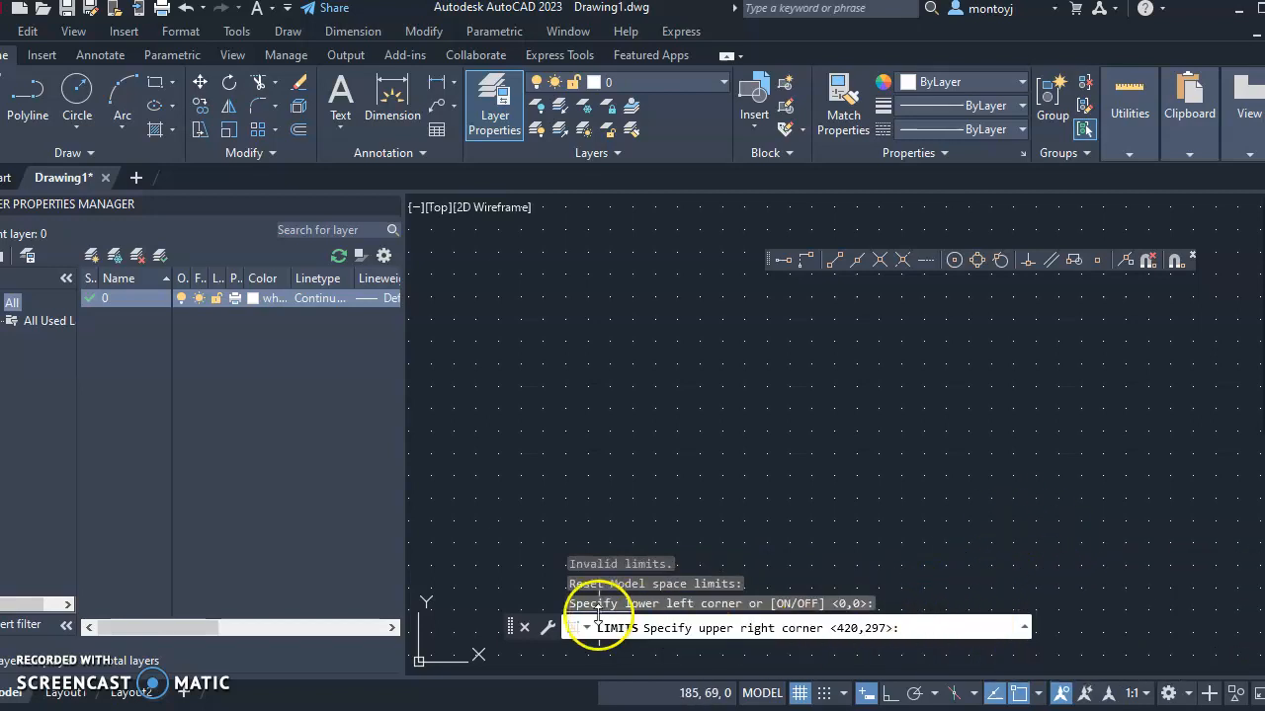
left_click(939, 631)
Restart LIMITS and enter 0,0 as the lower-left corner
left_click(895, 627)
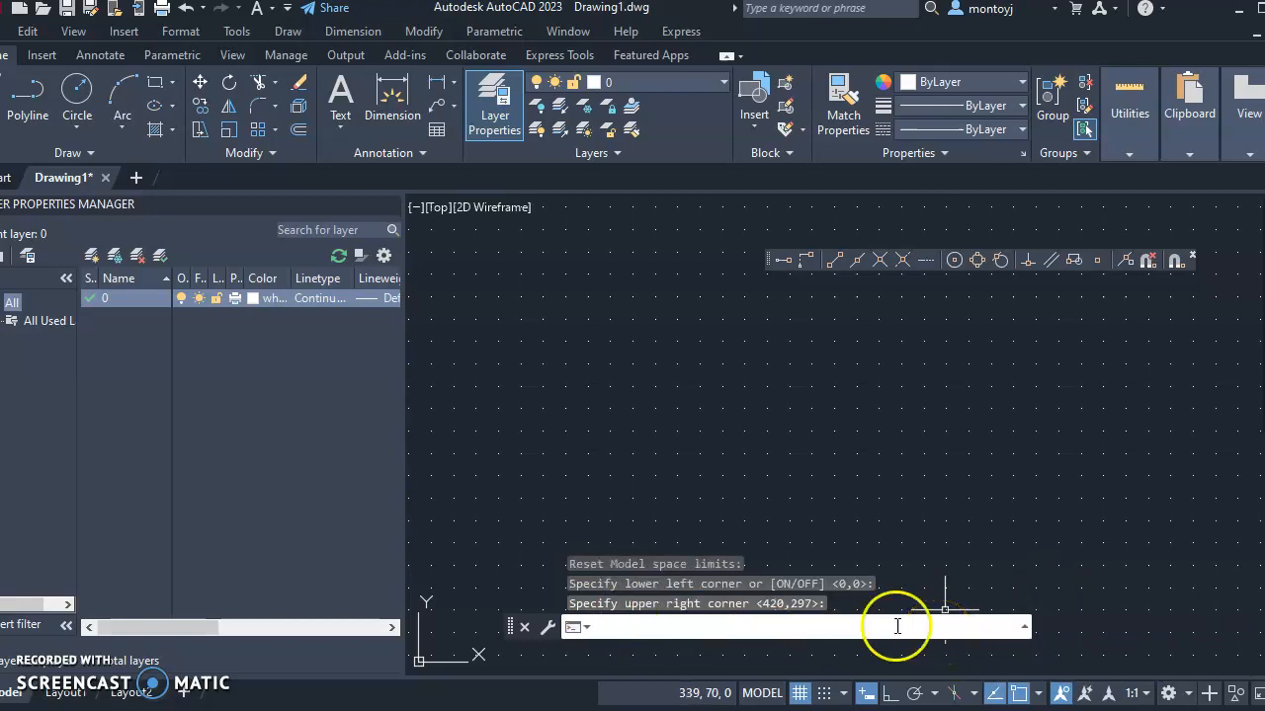
key("Return")
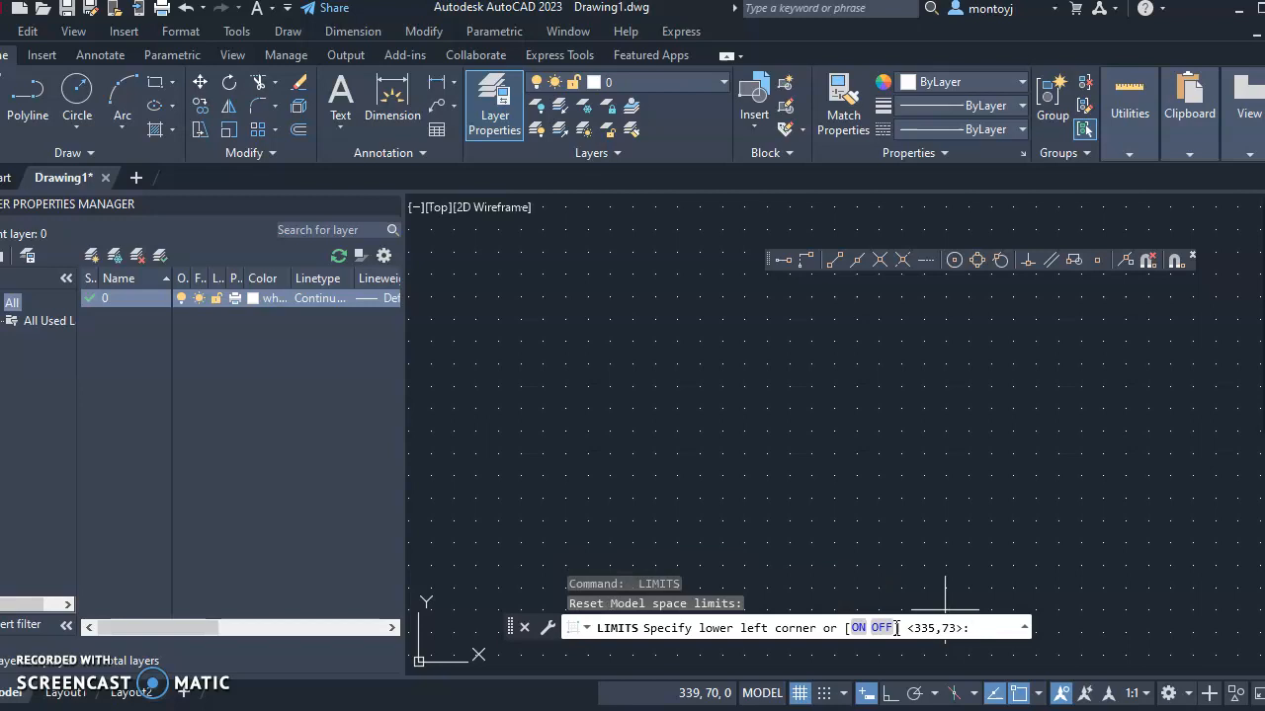
type("0,0")
key("Return")
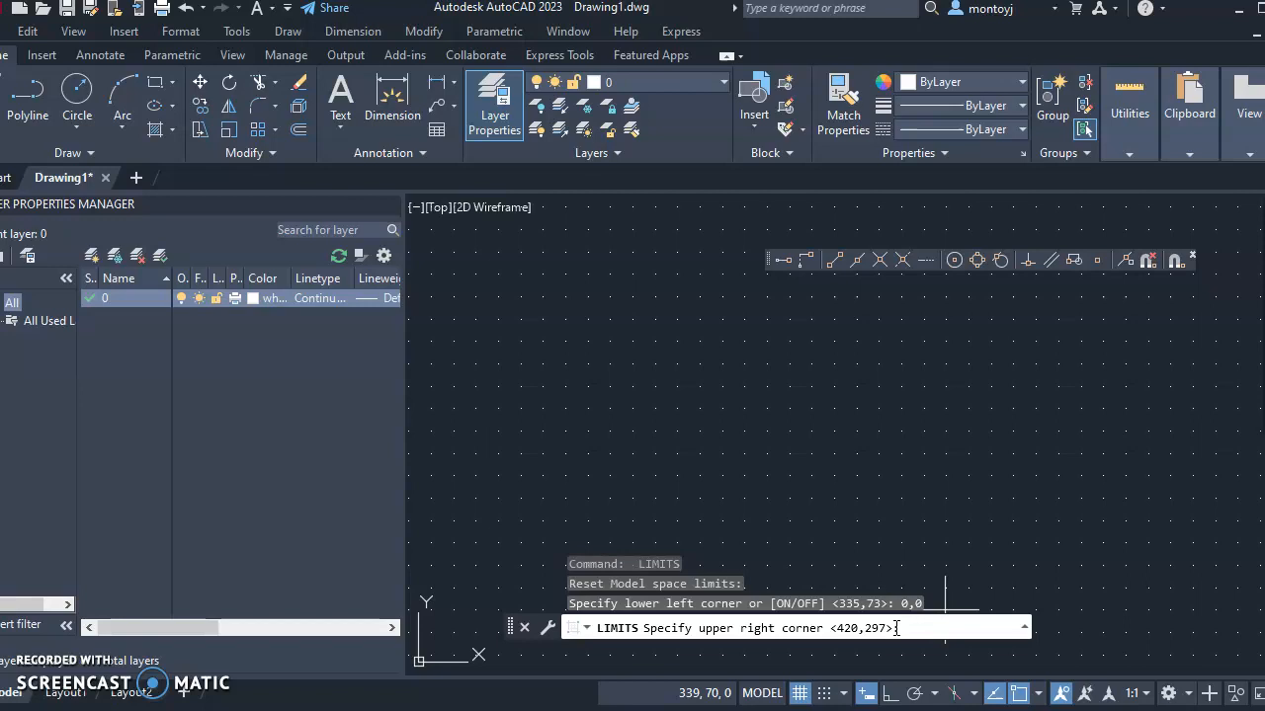
Enter -200,-150 as the lower-left and 200,150 as the upper-right limits
type("-200")
type(",-150")
key("Return")
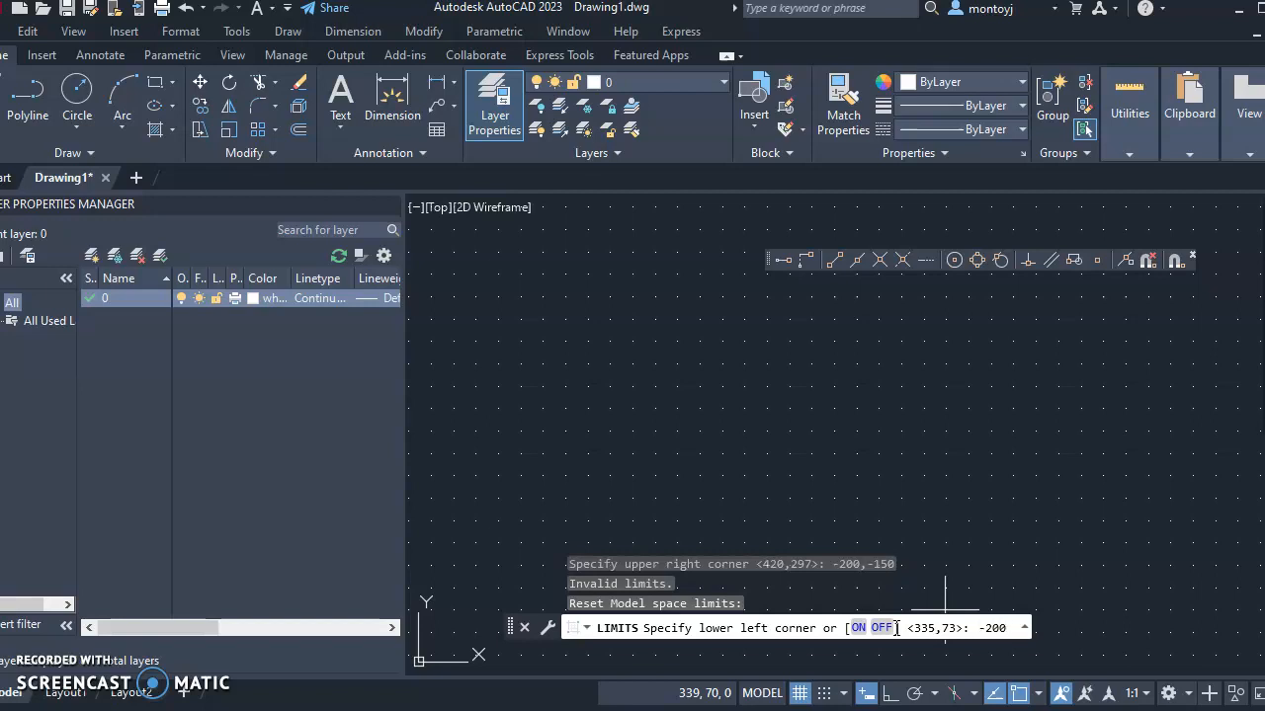
type("-150")
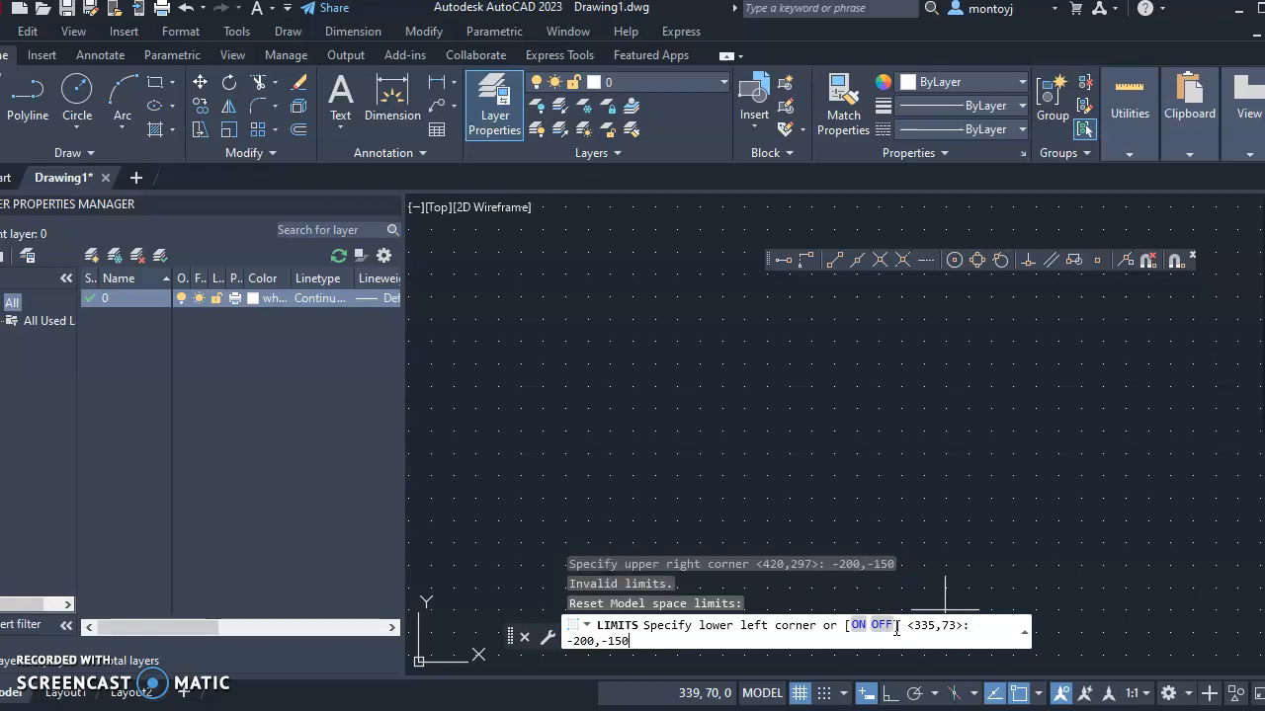
key("Return")
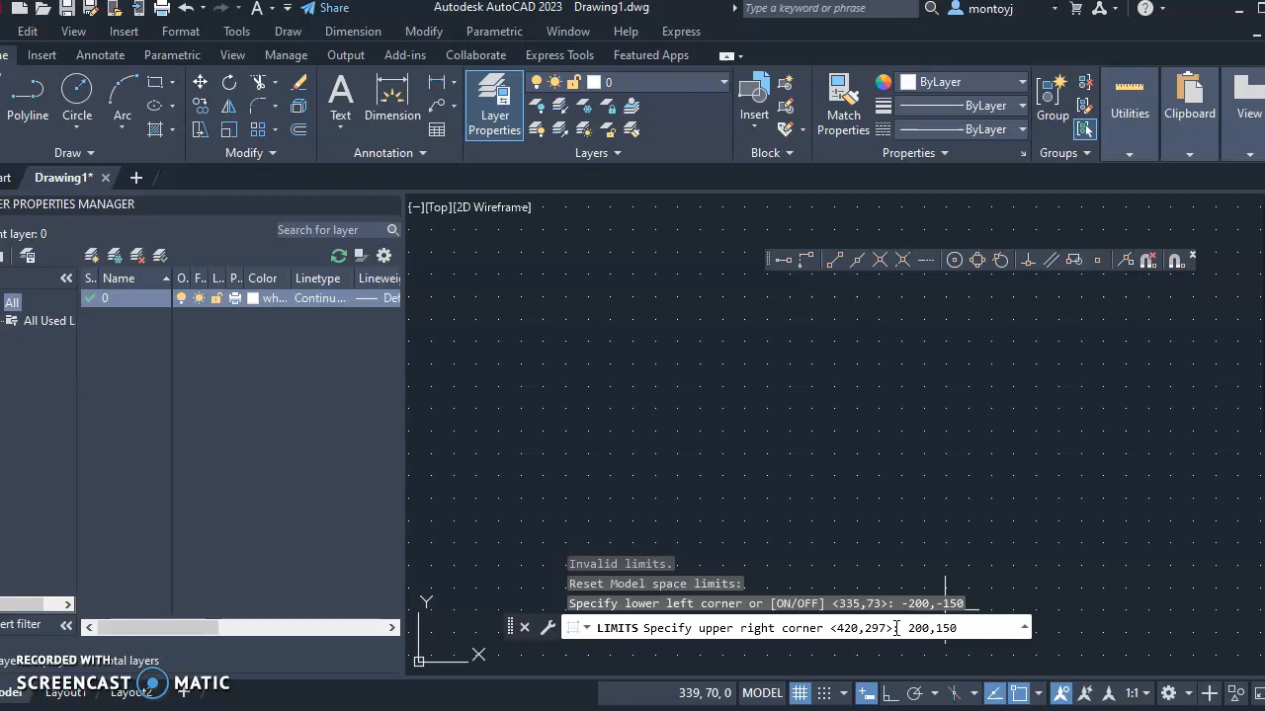
key("Return")
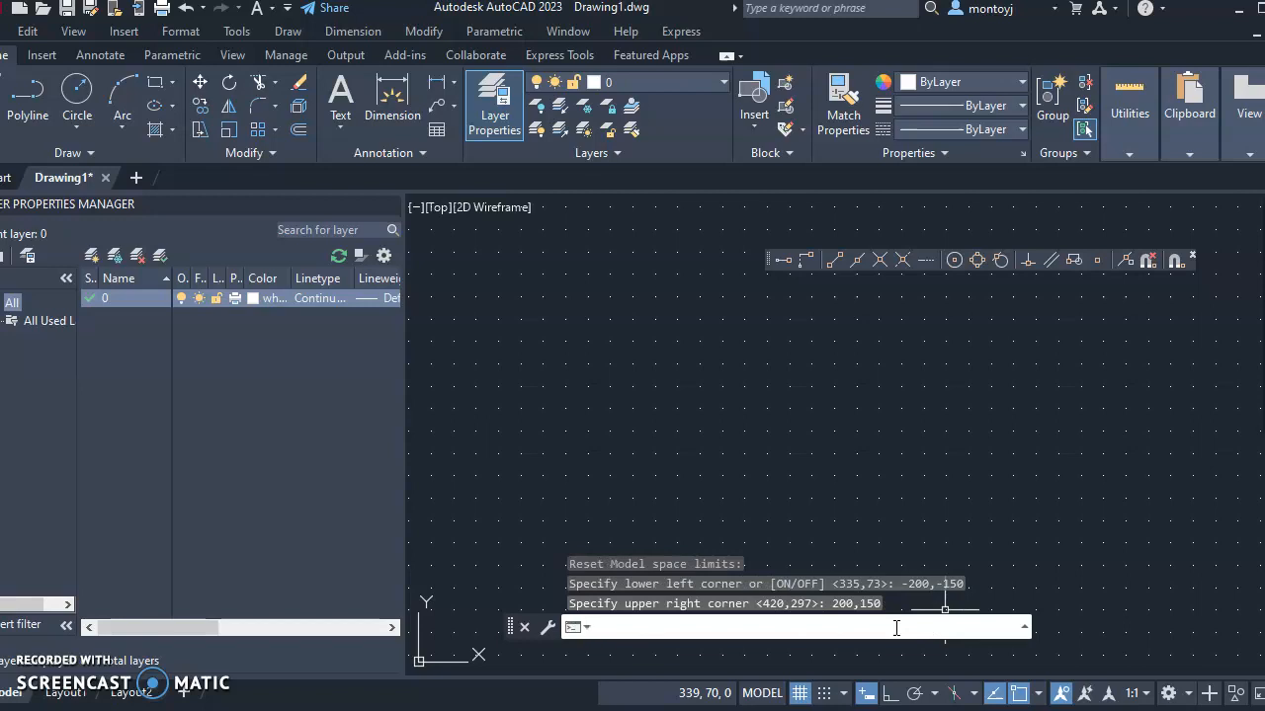
left_click(63, 33)
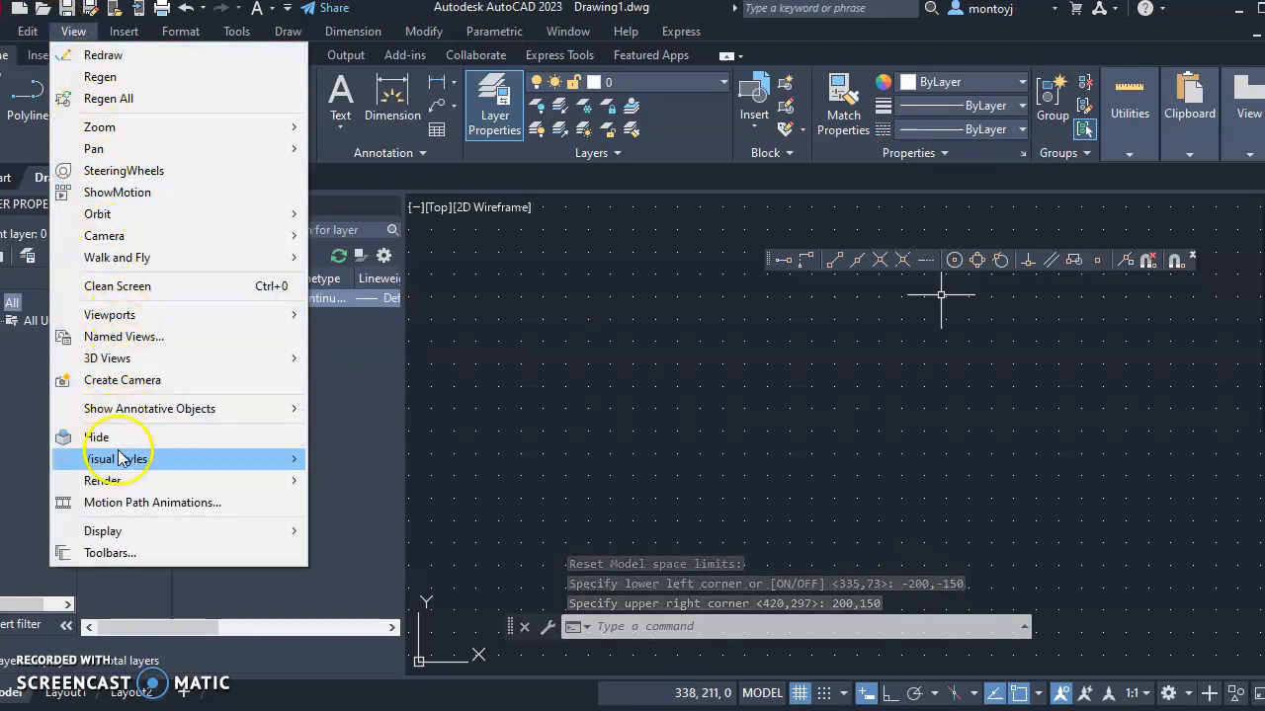
Turn off the UCS icon's Origin option so it stays in the viewport corner
mouse_move(118, 536)
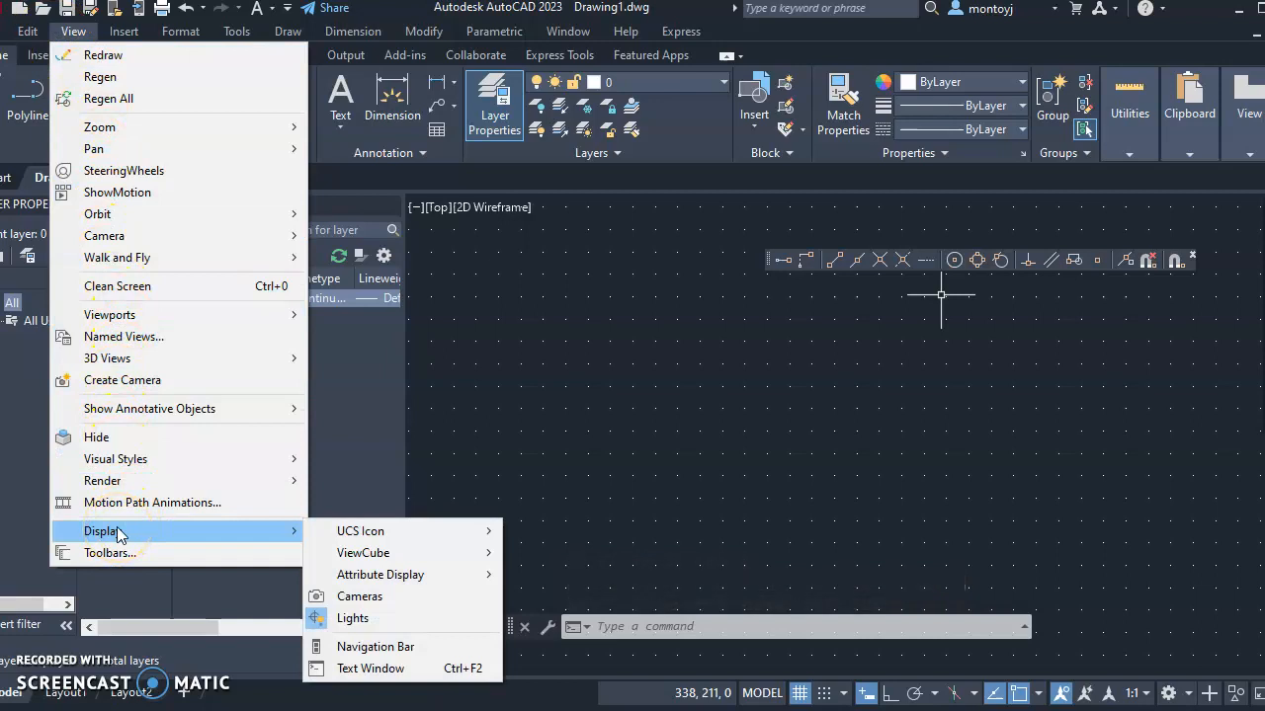
left_click(356, 530)
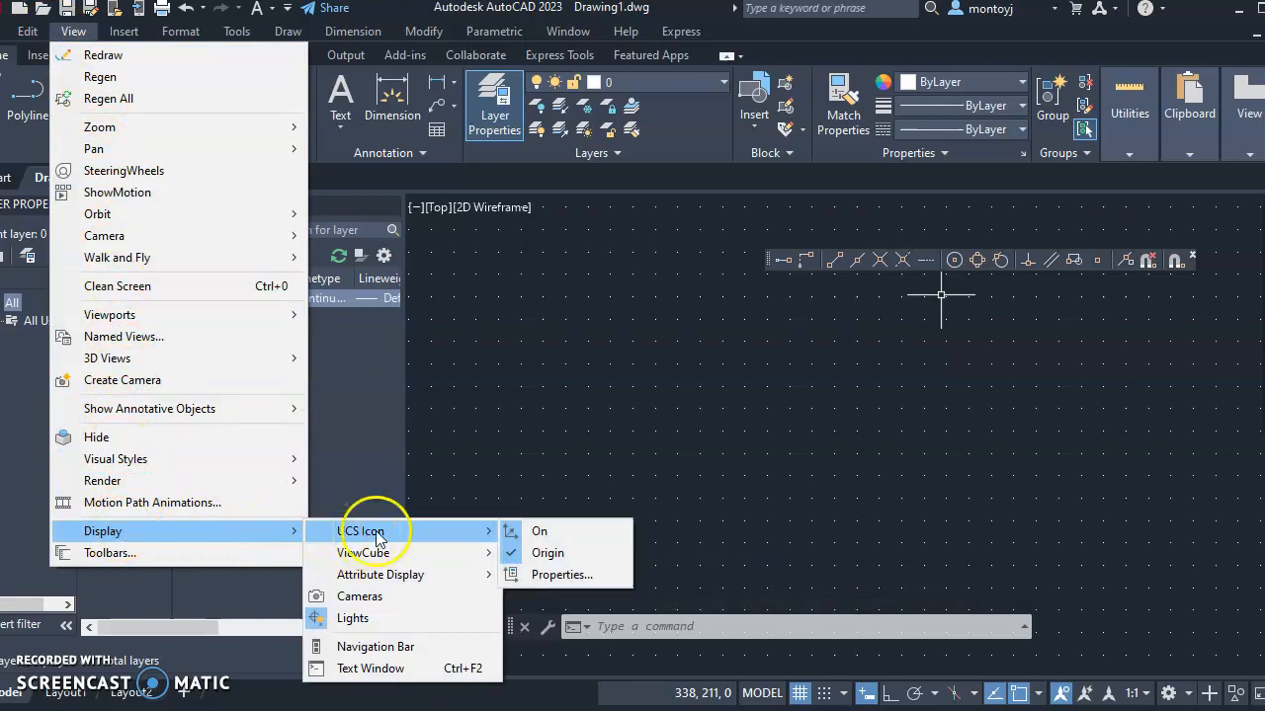
left_click(531, 559)
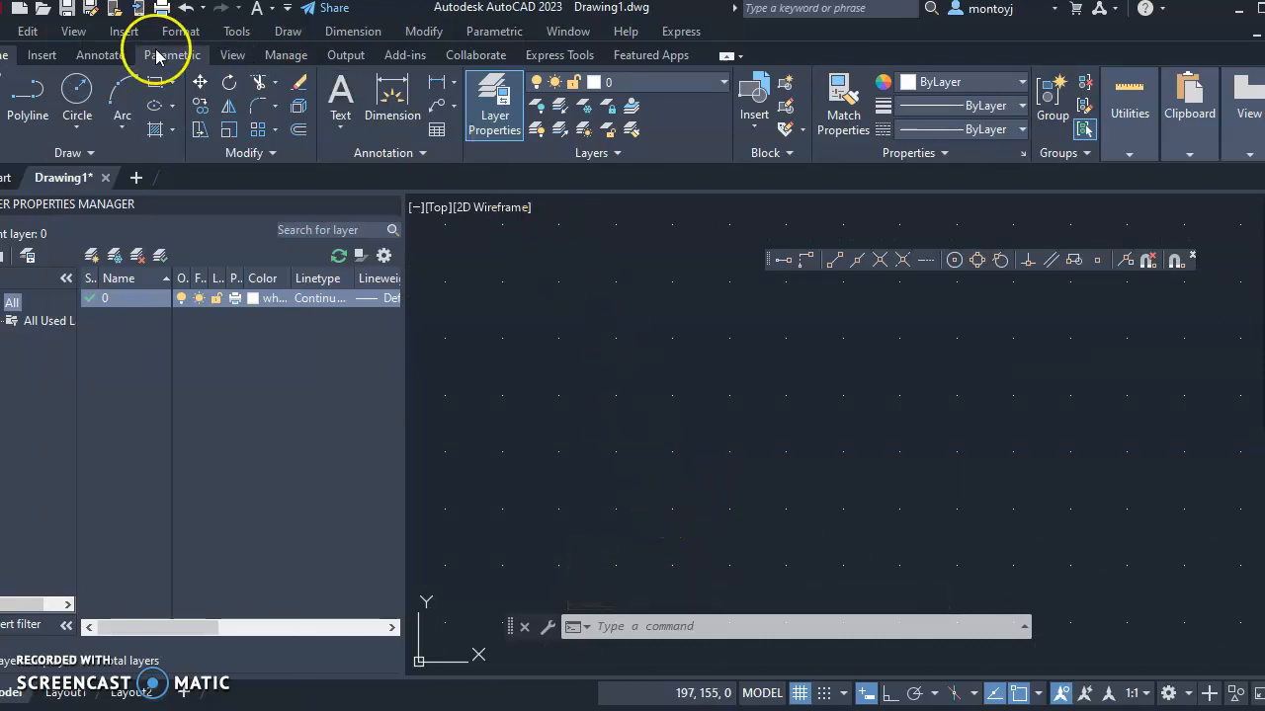
Zoom to extents from the View menu to show the full grid area
left_click(74, 32)
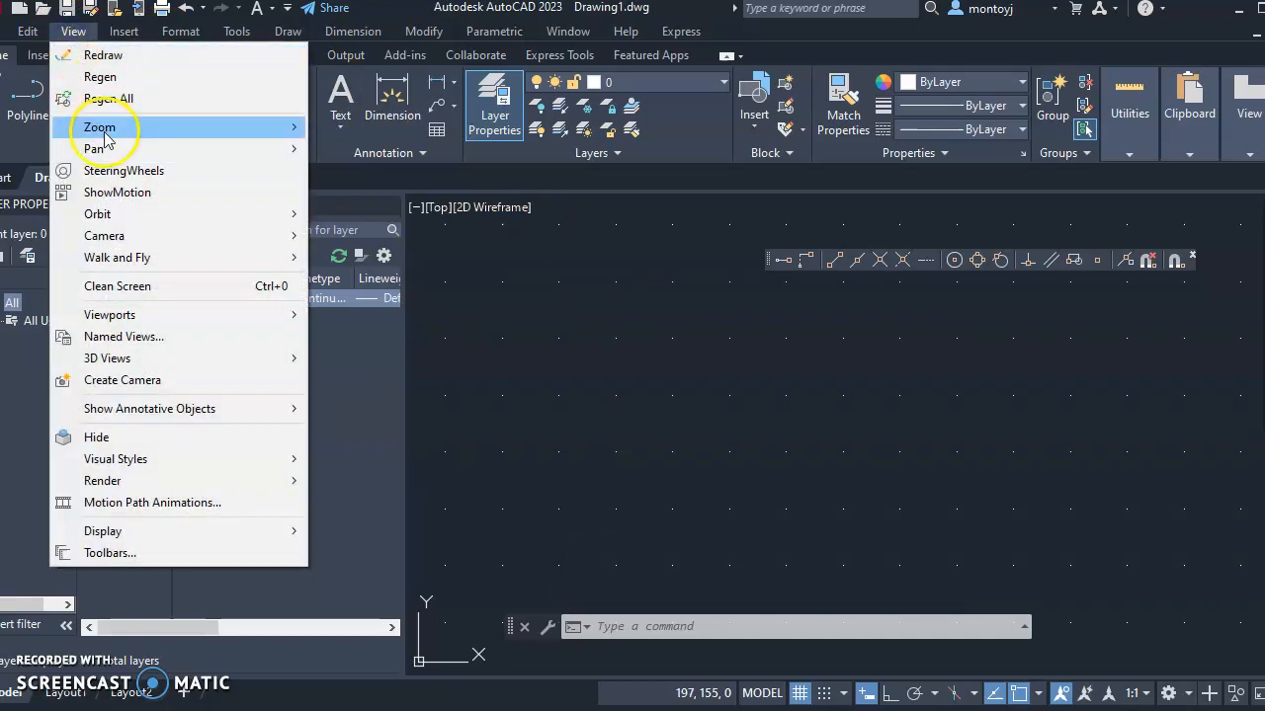
mouse_move(93, 127)
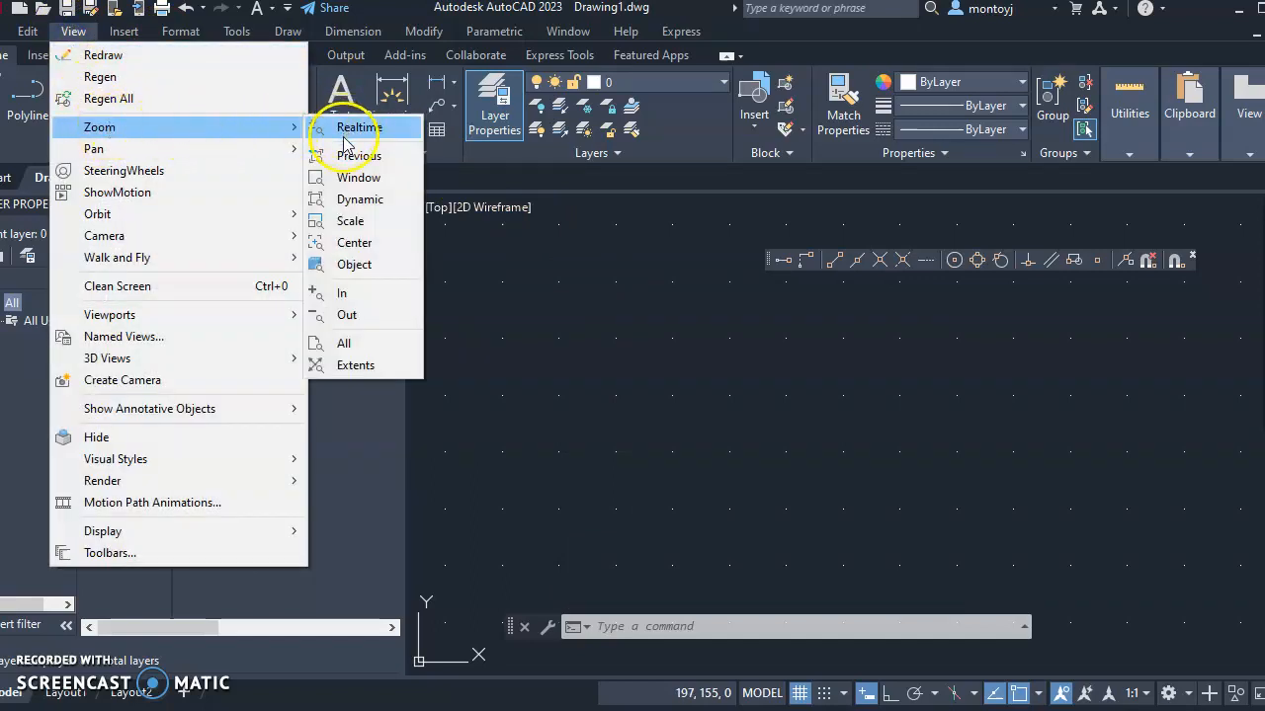
left_click(353, 366)
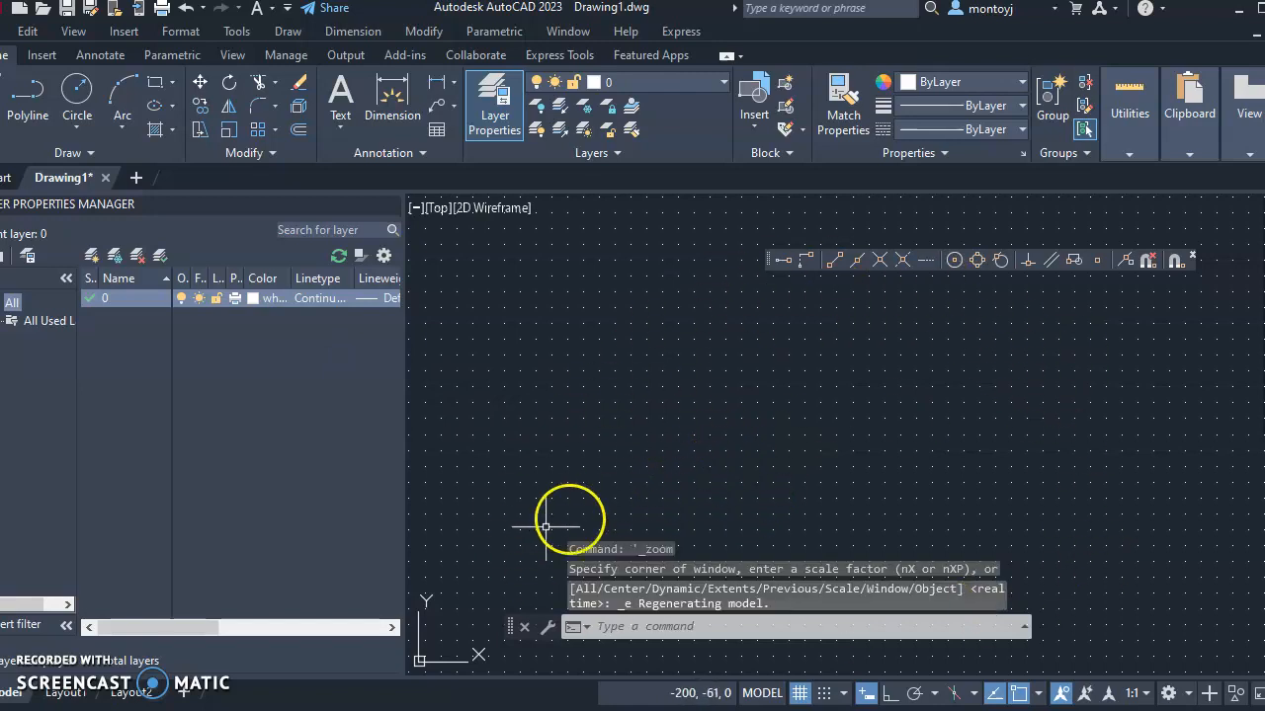
left_click(445, 631)
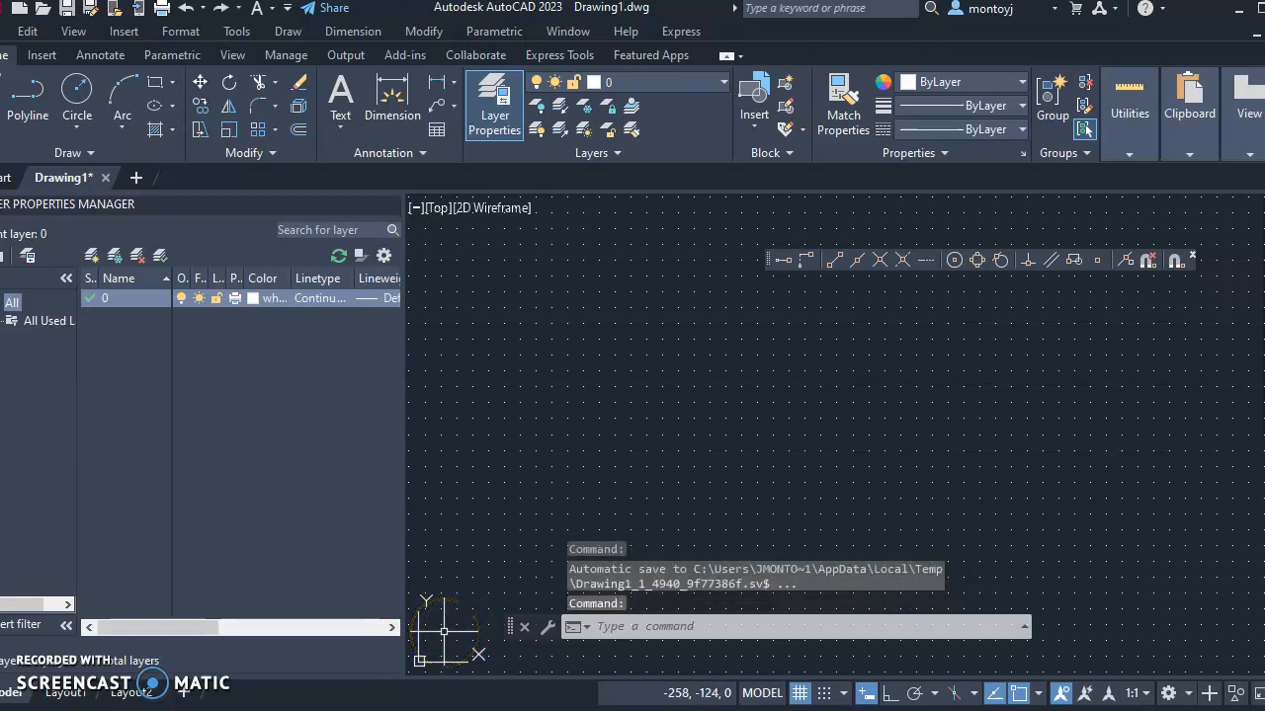
Turn the UCS icon's Origin option back on so it sits at the drawing origin
left_click(69, 35)
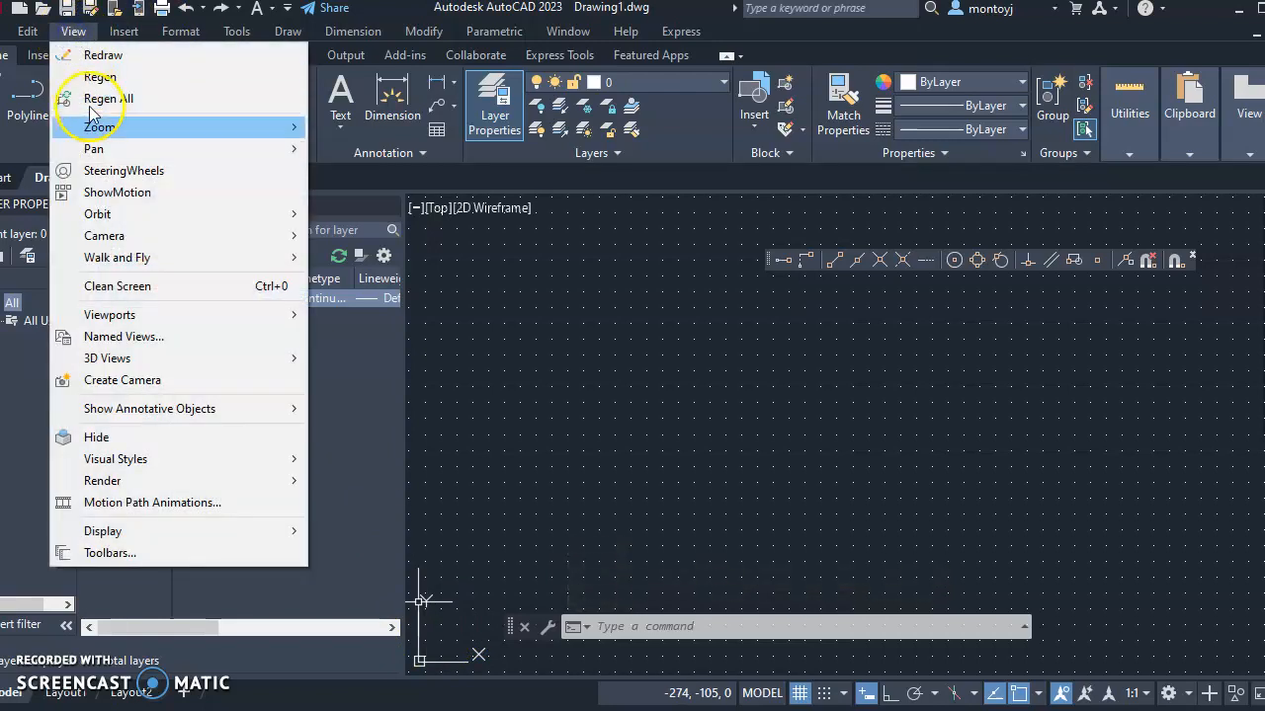
mouse_move(114, 480)
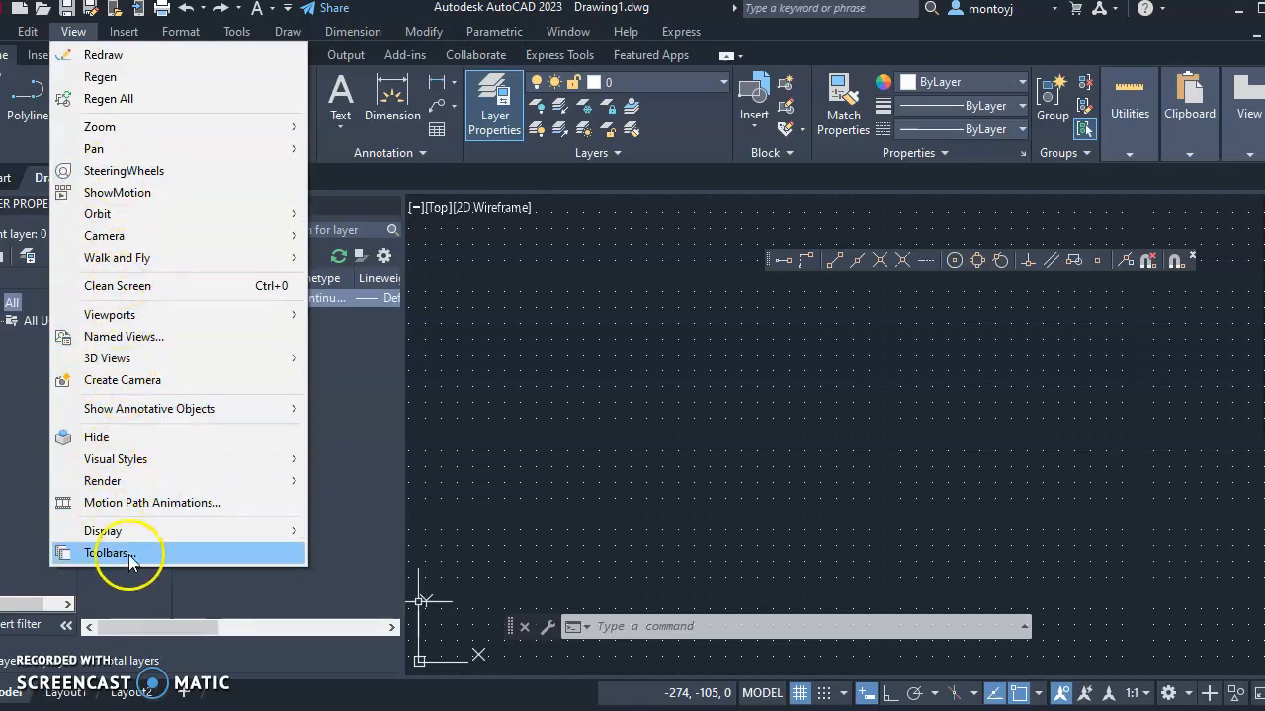
mouse_move(134, 537)
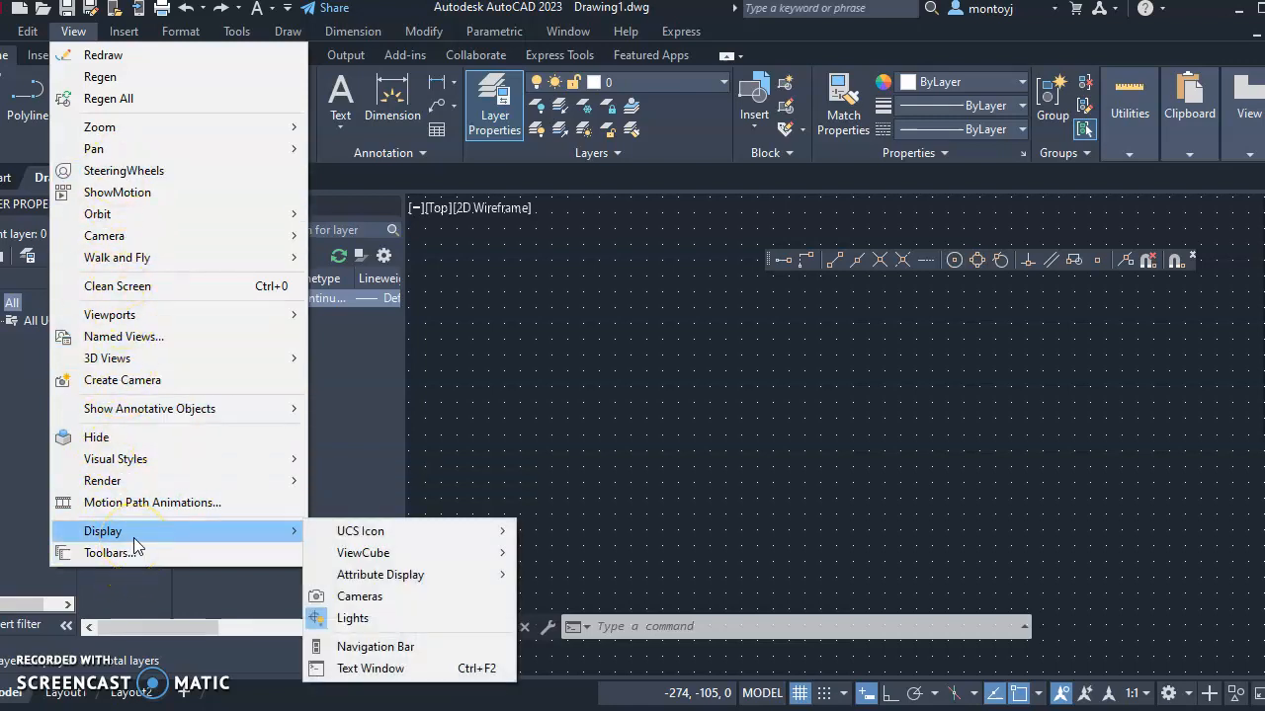
mouse_move(356, 534)
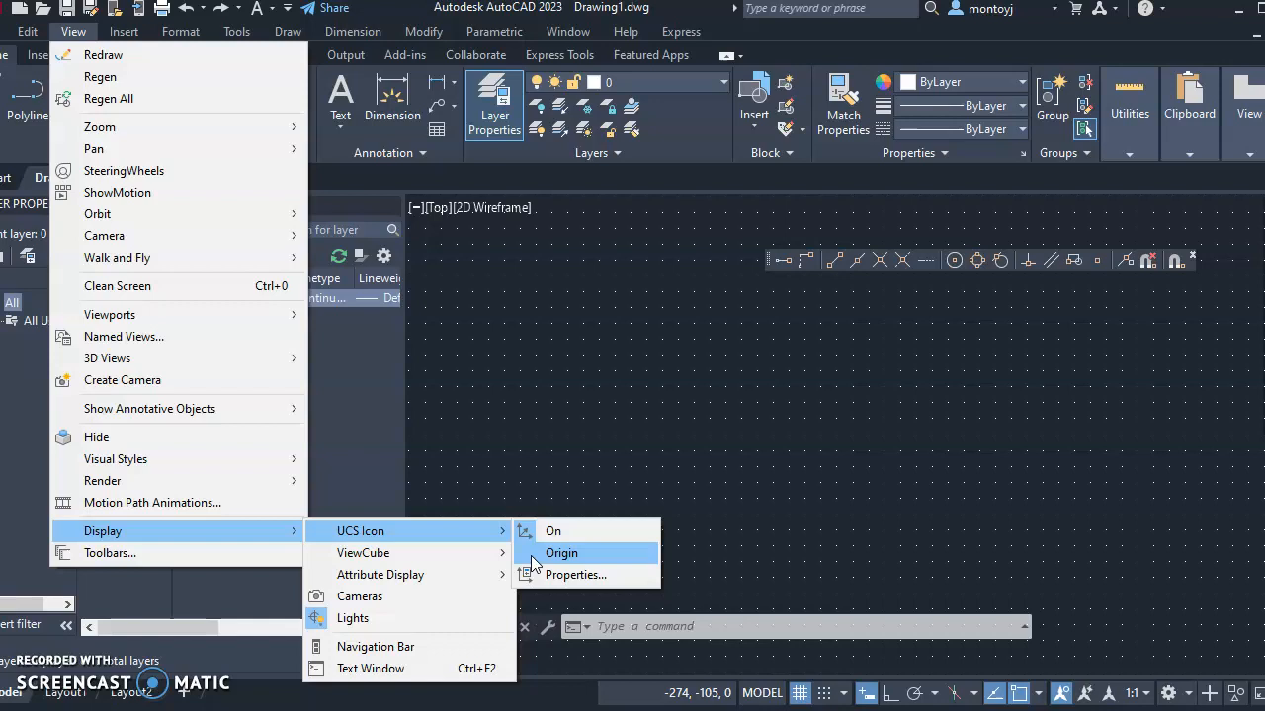
left_click(559, 553)
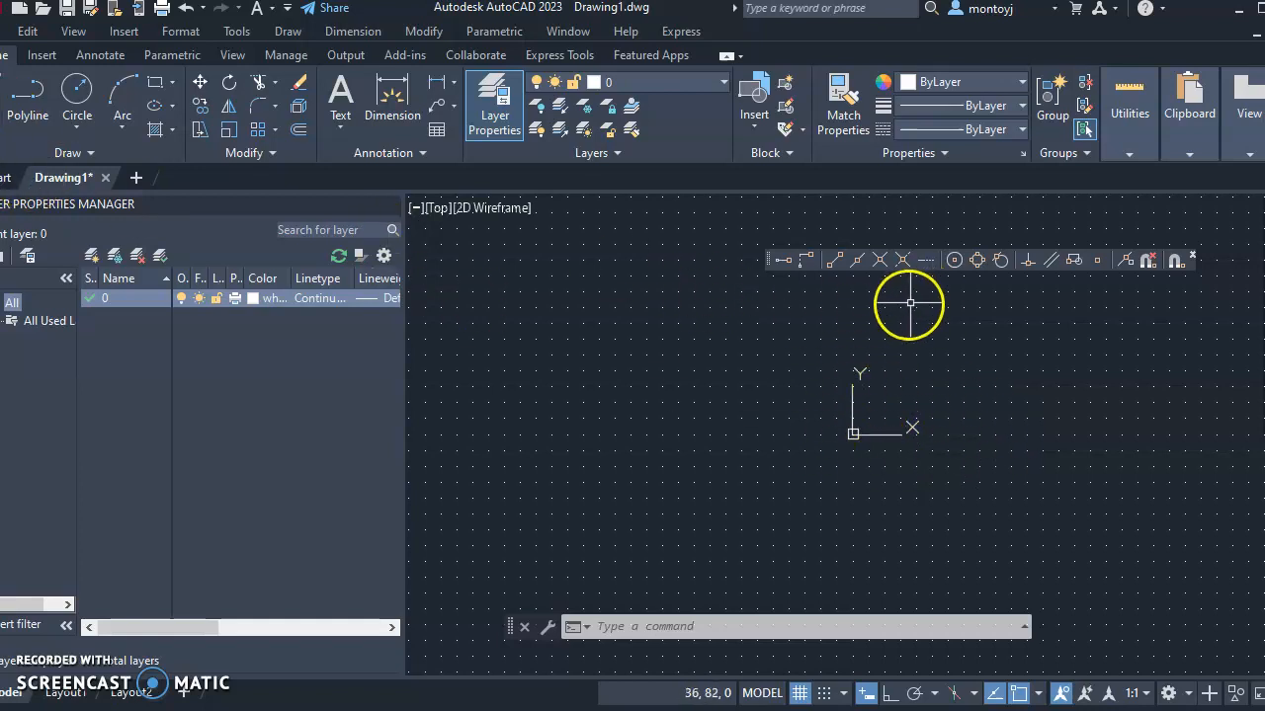
With Ortho on, draw a vertical line from below to above the origin
left_click(12, 104)
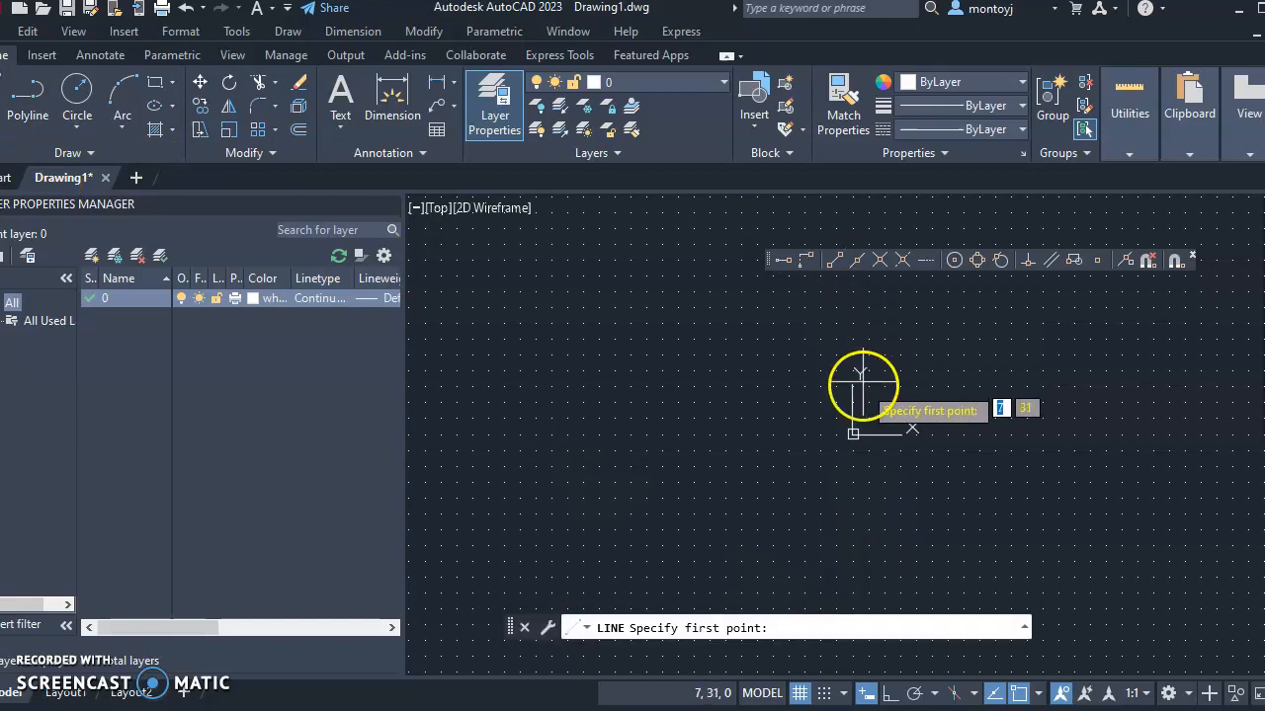
left_click(859, 554)
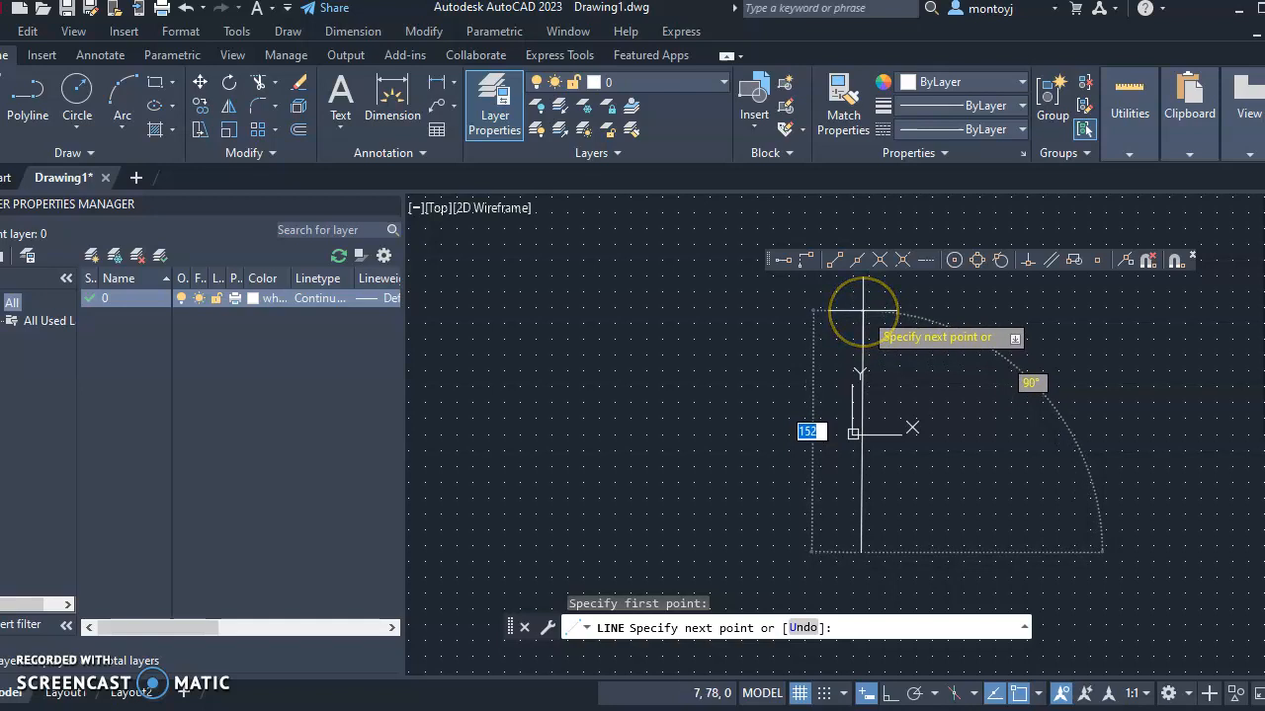
left_click(890, 693)
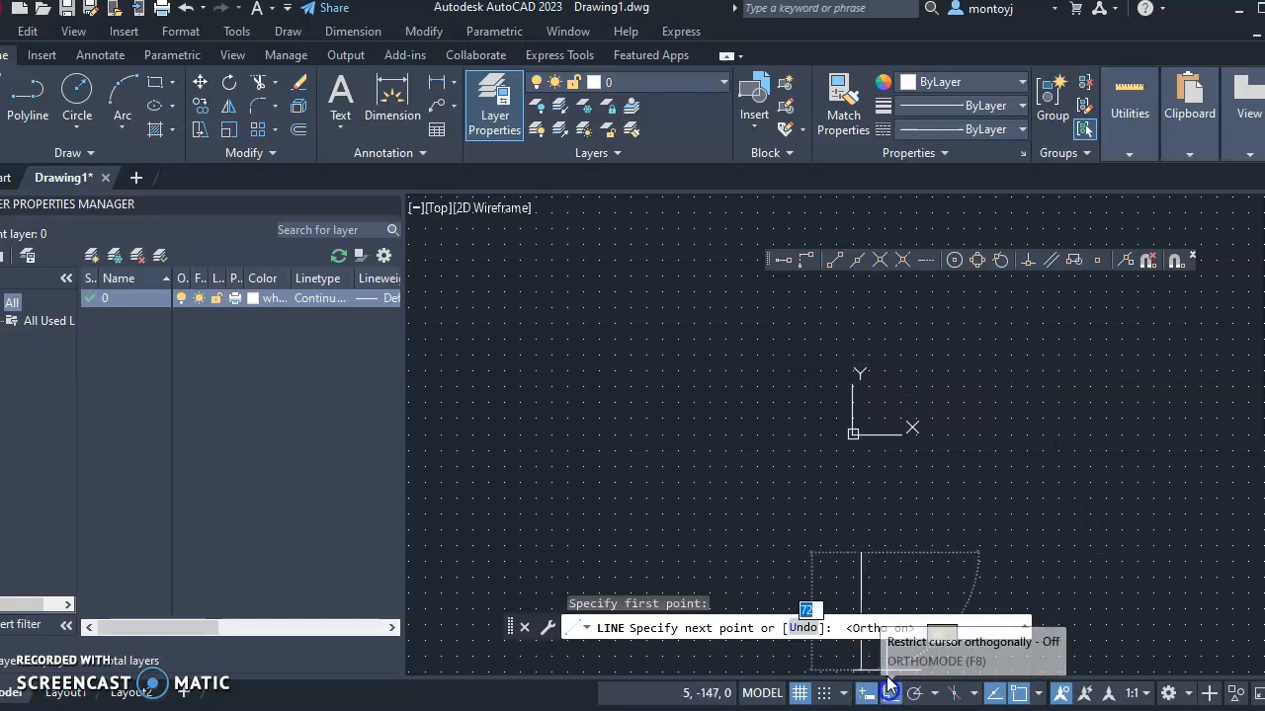
left_click(853, 303)
key("Escape")
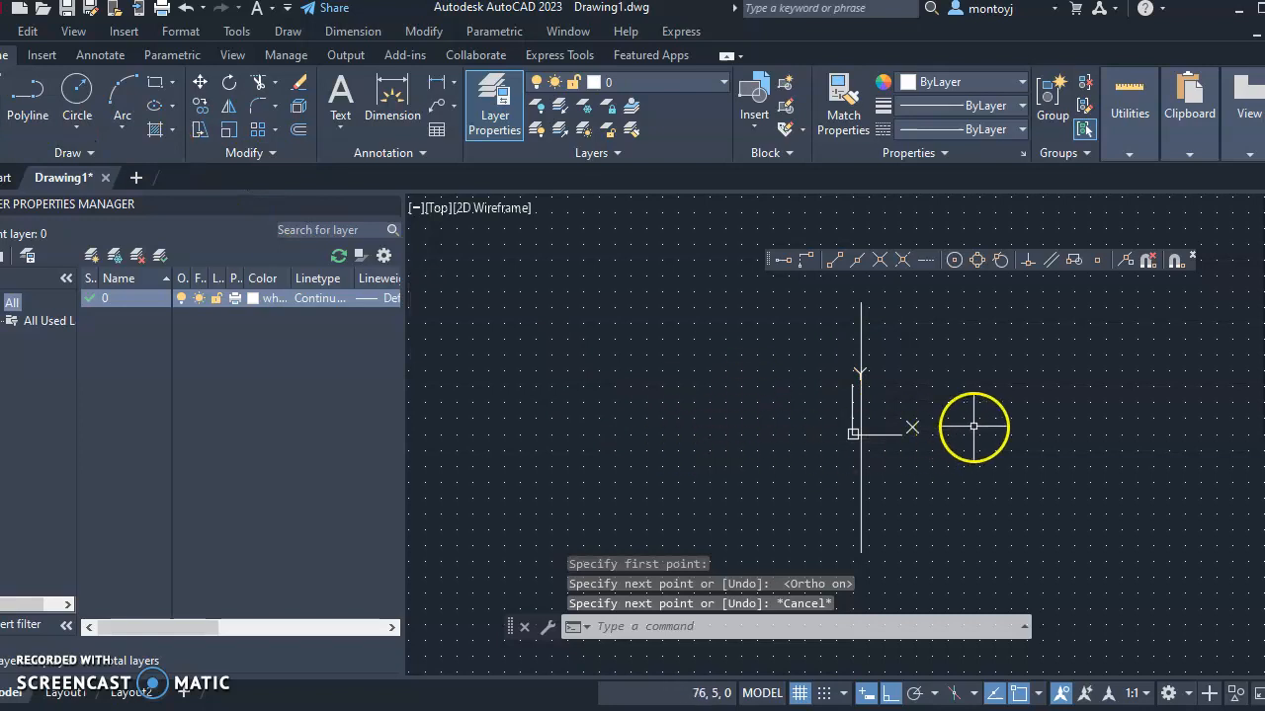
Draw a horizontal line through the origin, from right to left
left_click(743, 432)
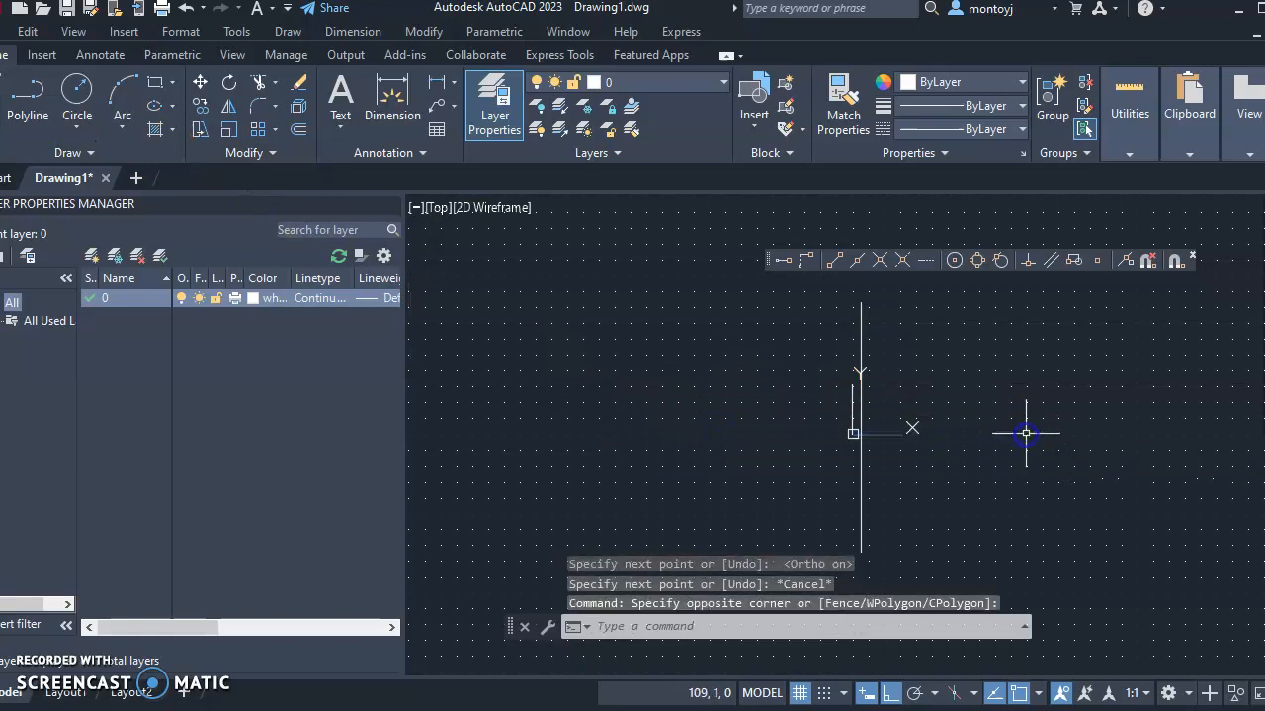
left_click(850, 387)
key("space")
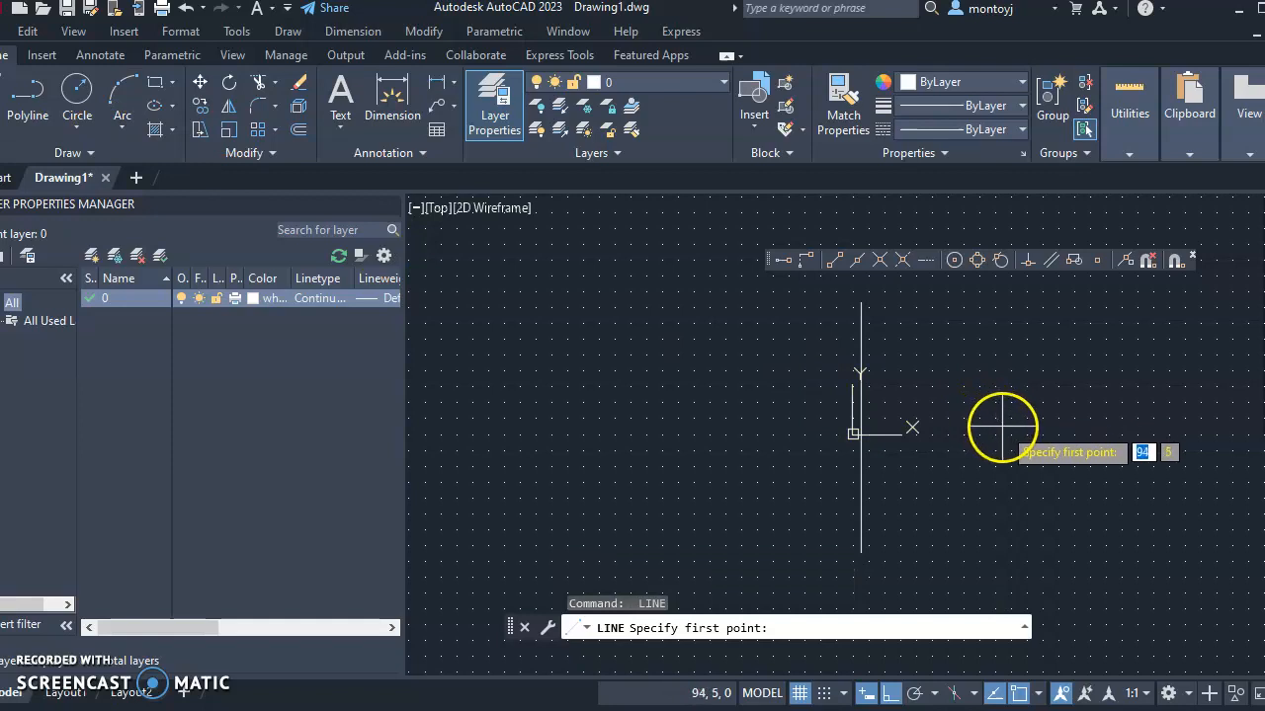
left_click(1003, 432)
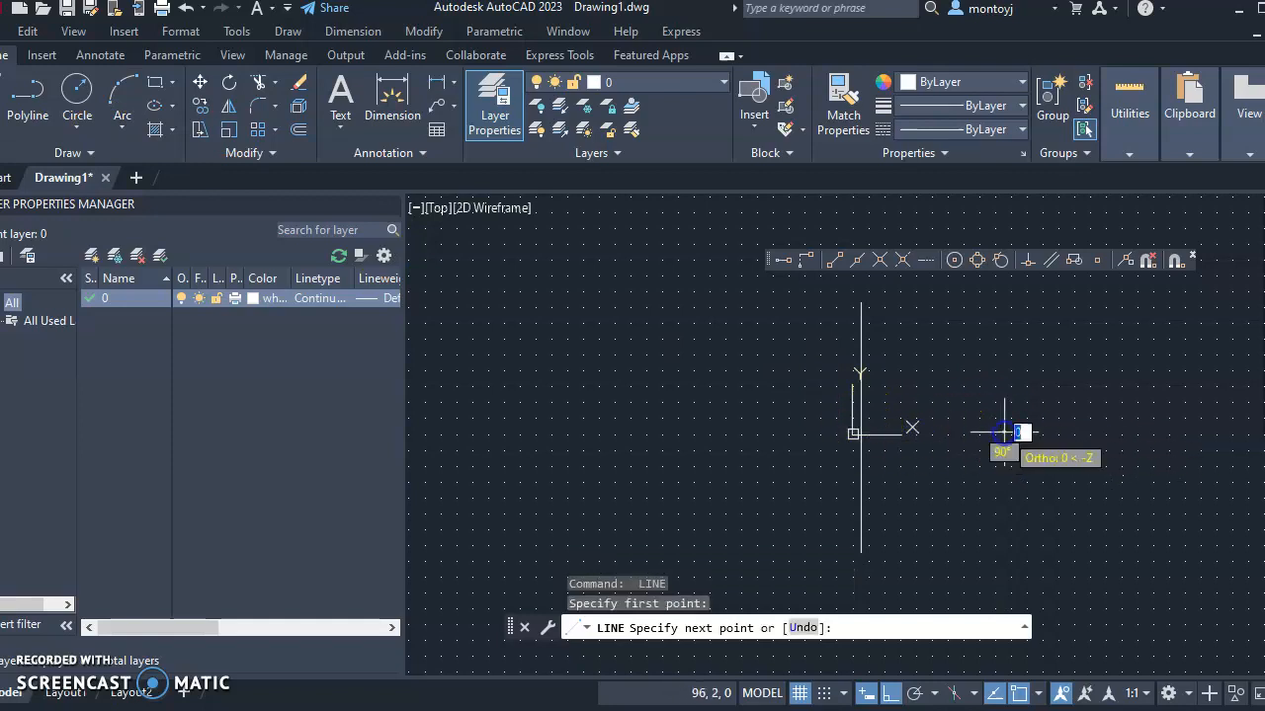
left_click(715, 451)
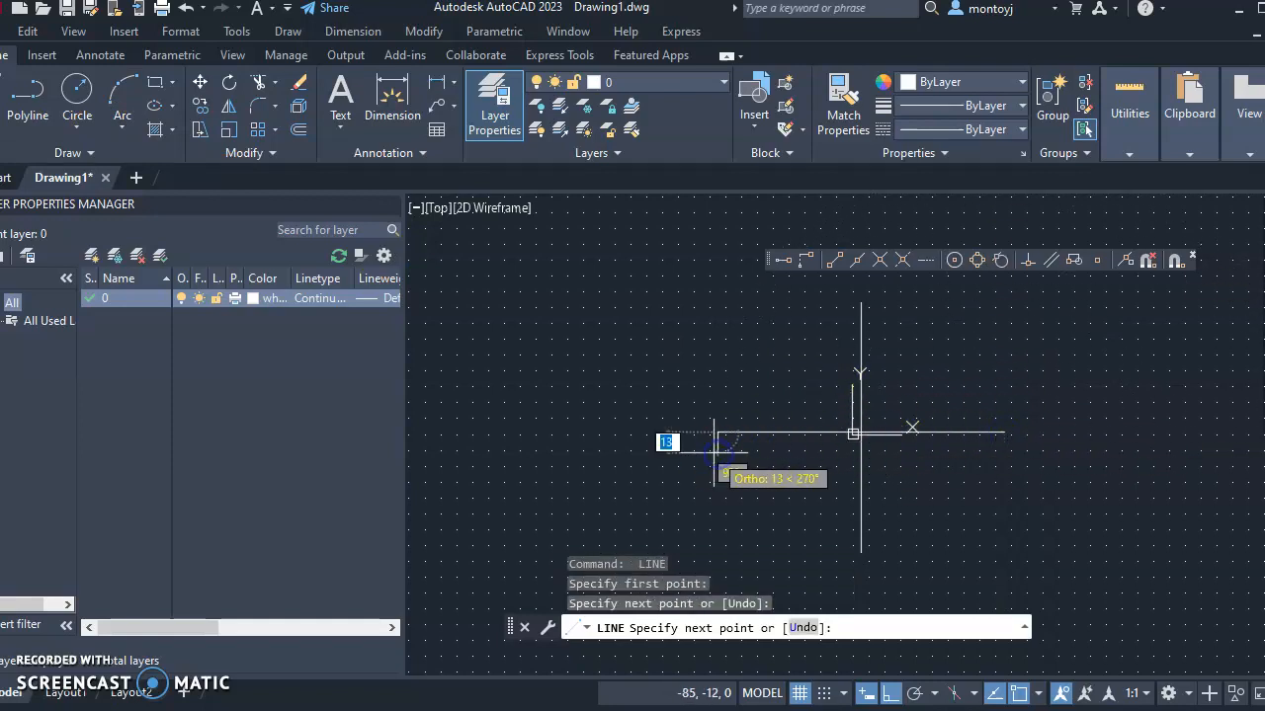
key("Escape")
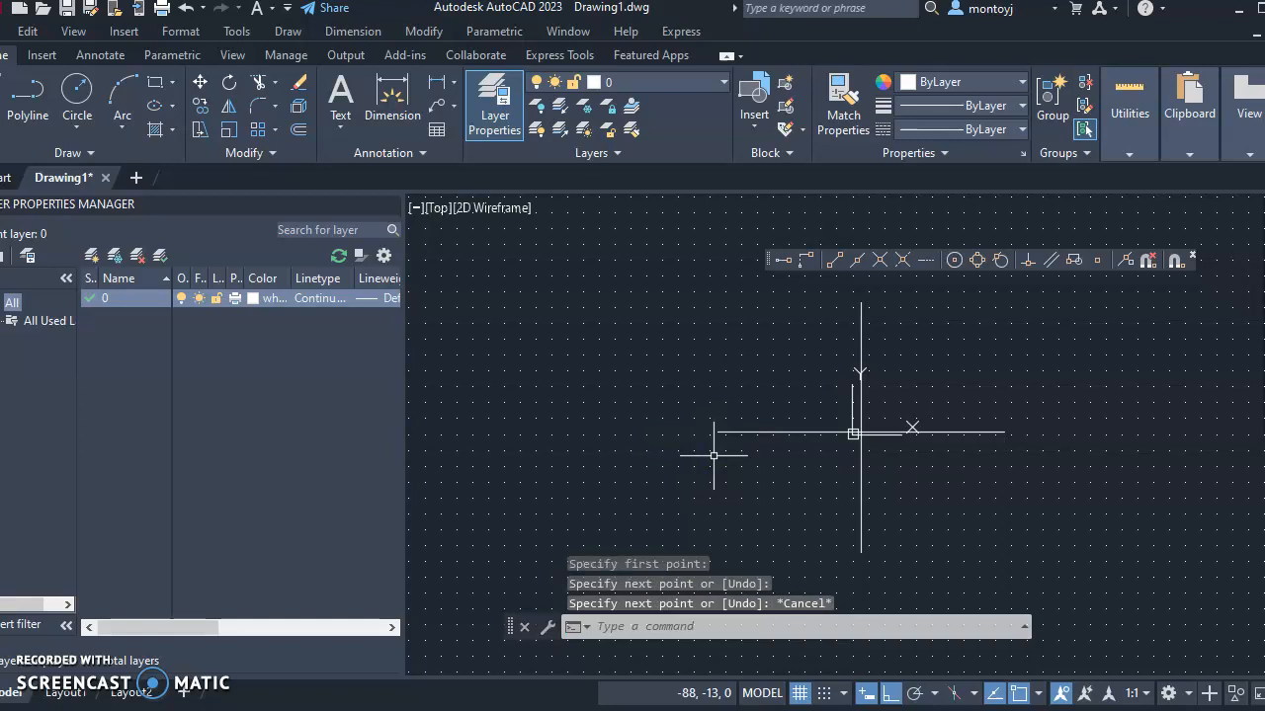